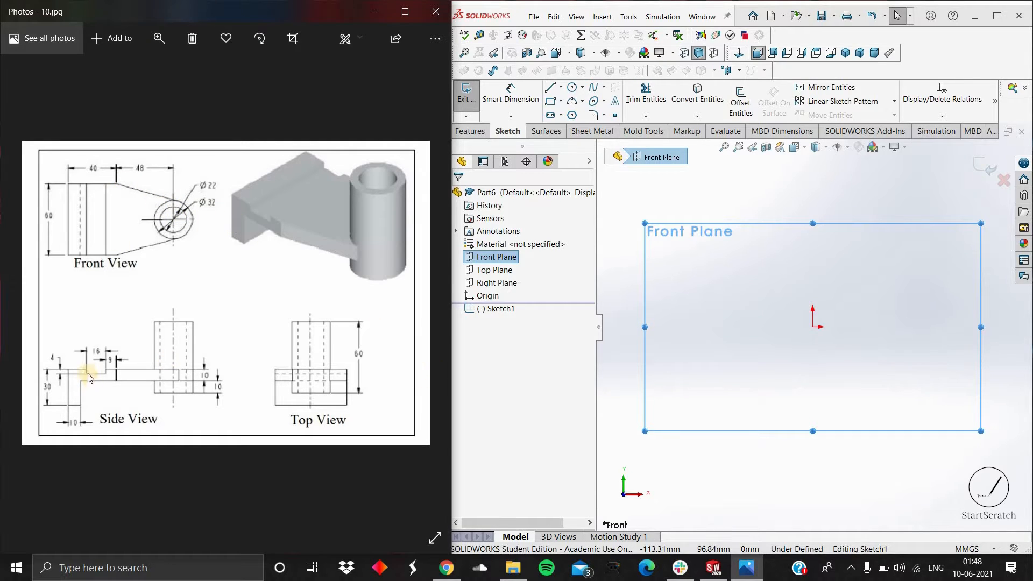
Sketch a closed L-shaped profile with a top notch from the origin, about 62 mm tall with a foot about 9.5 mm wide.
left_click(549, 87)
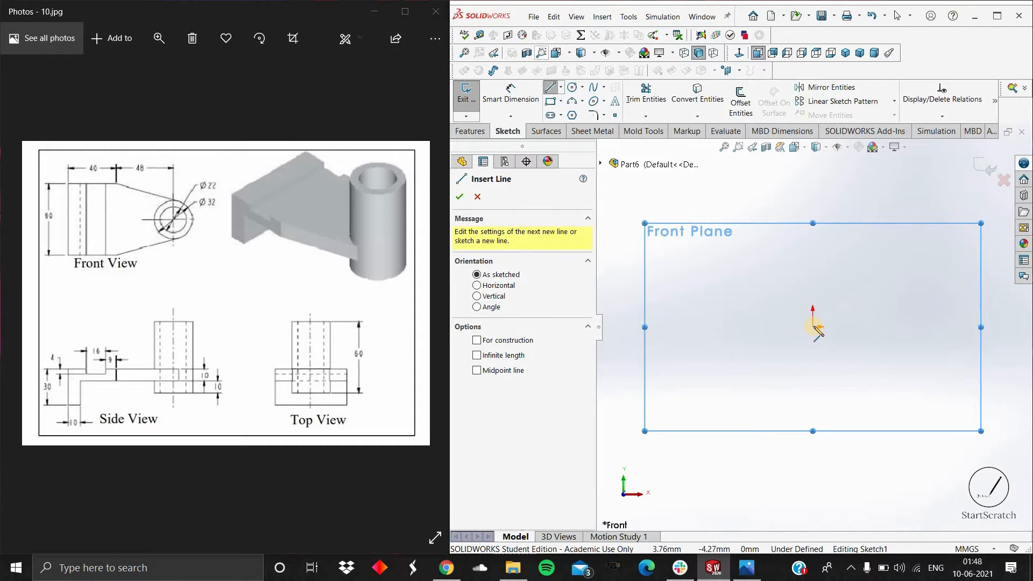
left_click(824, 208)
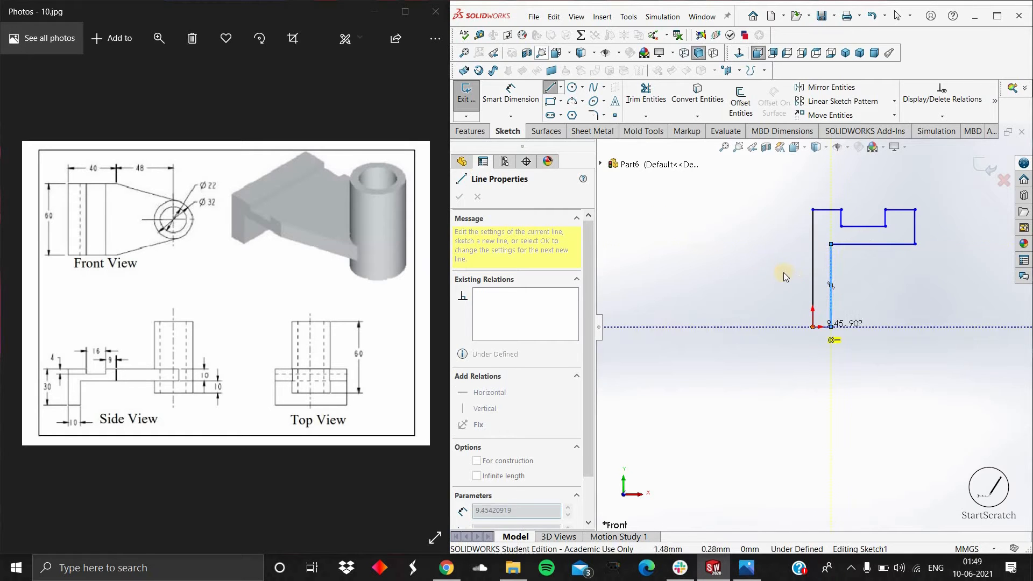
left_click(831, 327)
left_click(813, 327)
Dimension the height of the profile's long vertical edge at the origin as 30 mm.
scroll(872, 231, "up", 4)
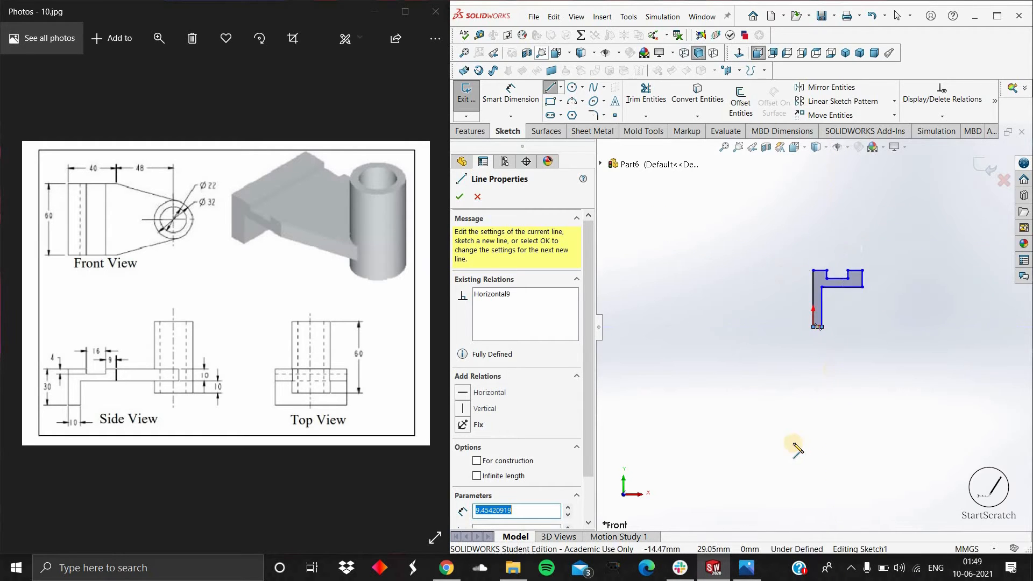
scroll(794, 444, "down", 3)
left_click(529, 106)
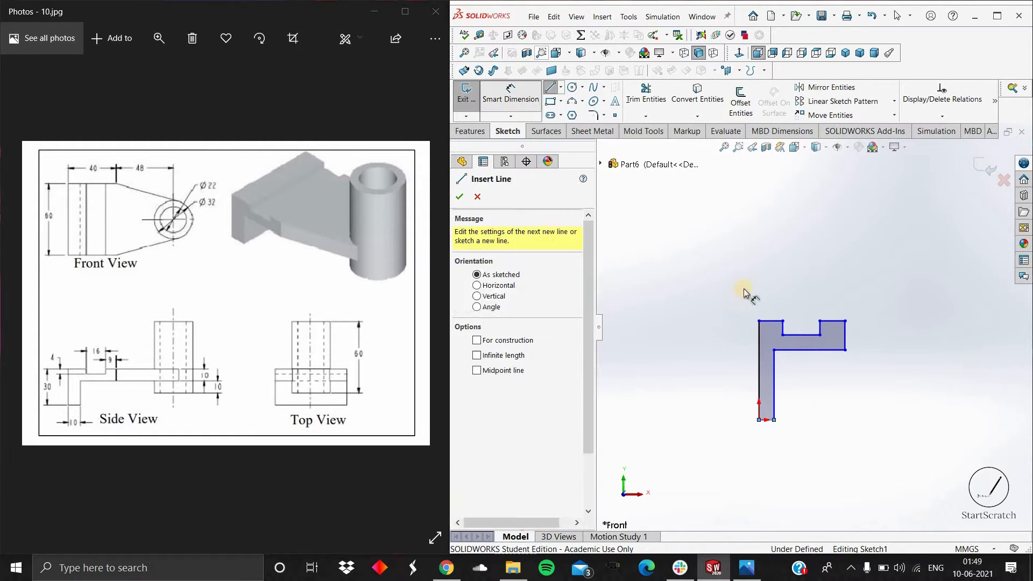
left_click(713, 356)
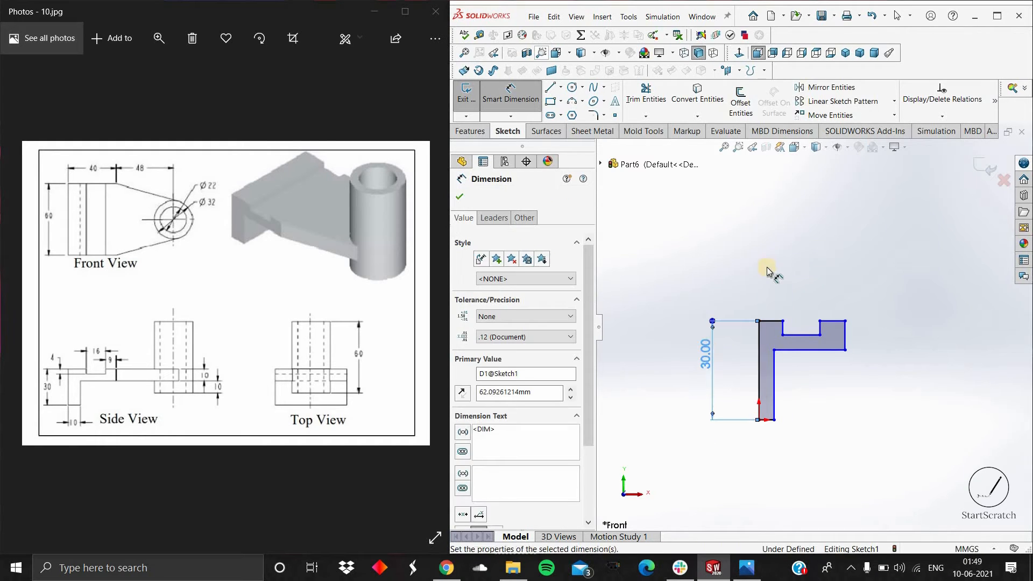
Dimension the notch in the profile's upper edge as 4 mm deep and 16 mm wide.
left_click(806, 335)
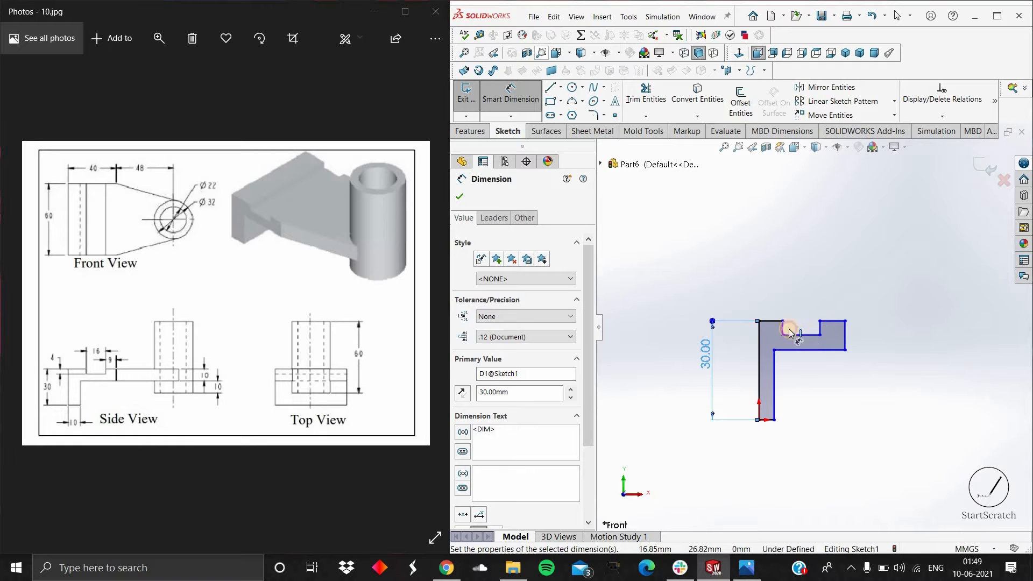
left_click(769, 321)
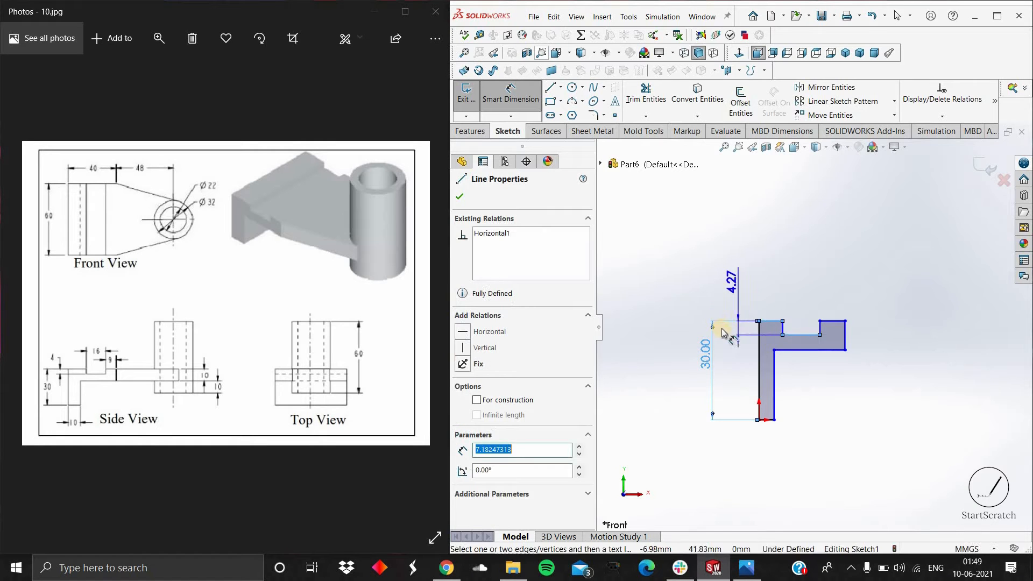
left_click(722, 328)
type("4.26605505mm")
key("Return")
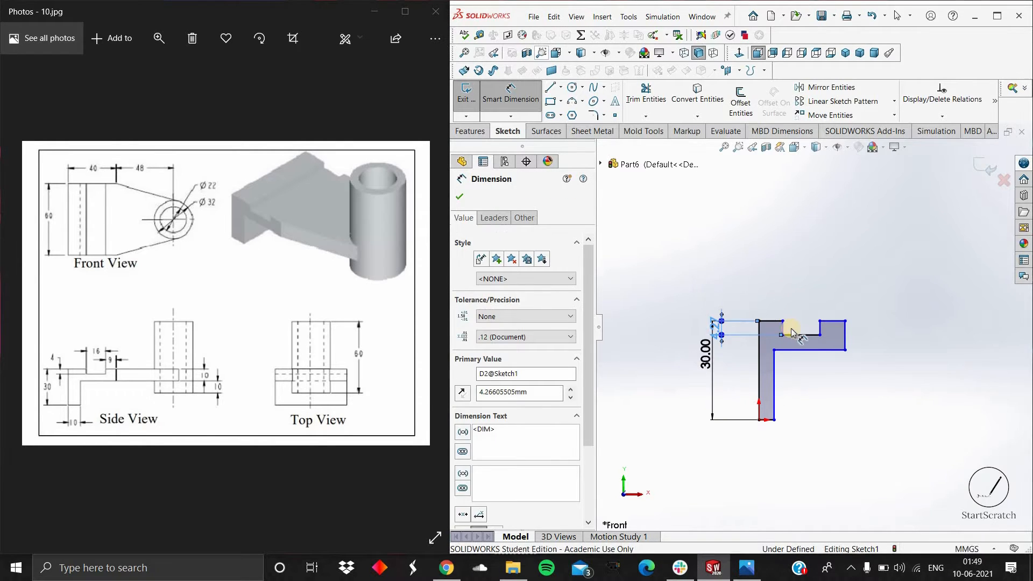
left_click(802, 334)
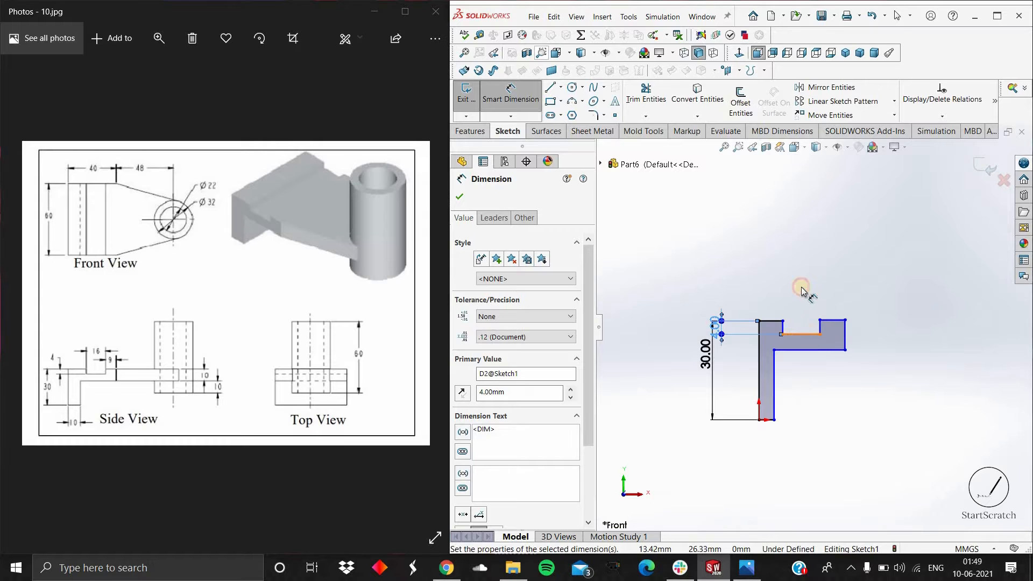
left_click(802, 290)
type("16")
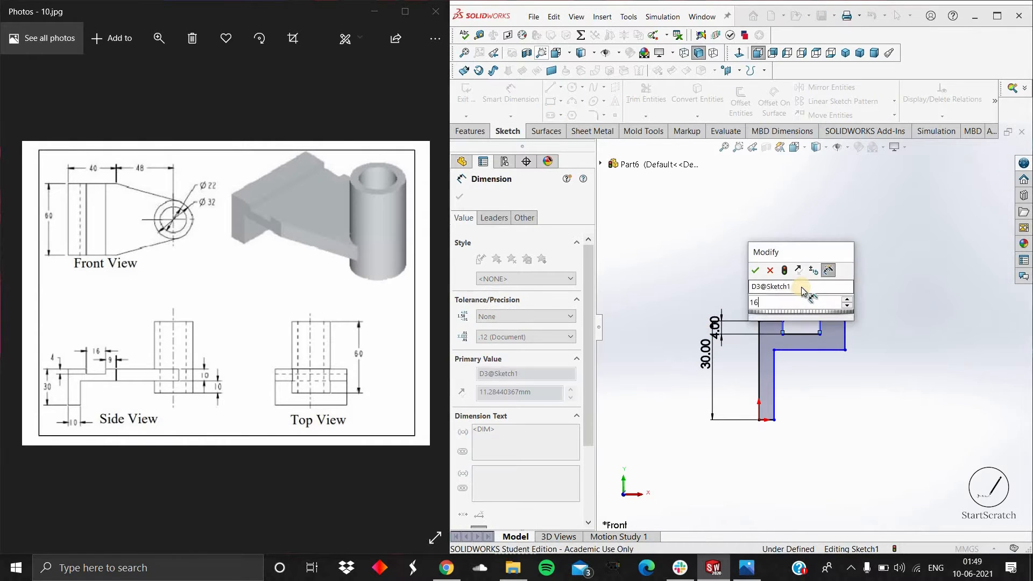
key("Return")
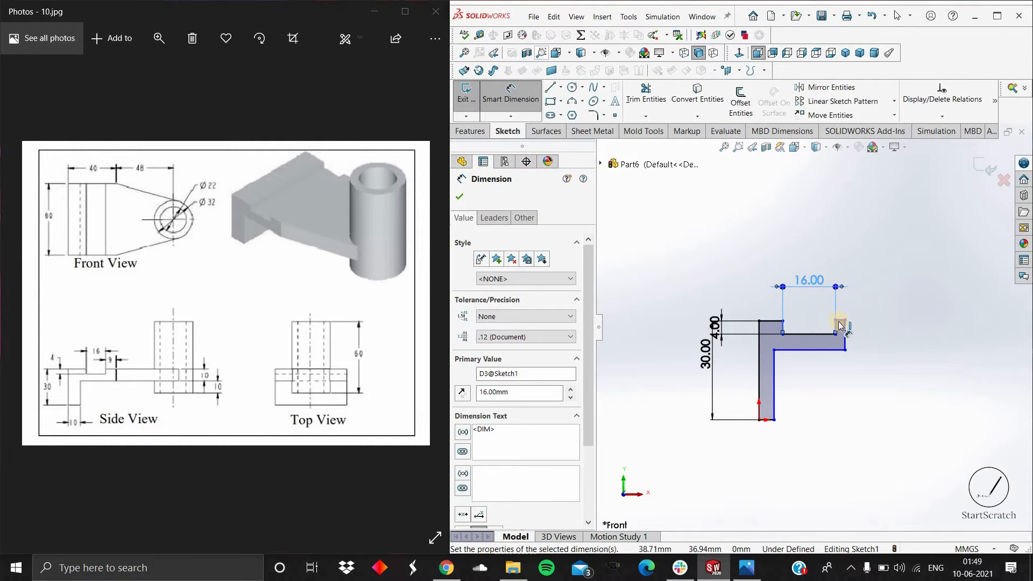
Set the width of the raised lip at the arm's free end to 9 mm.
left_click(844, 306)
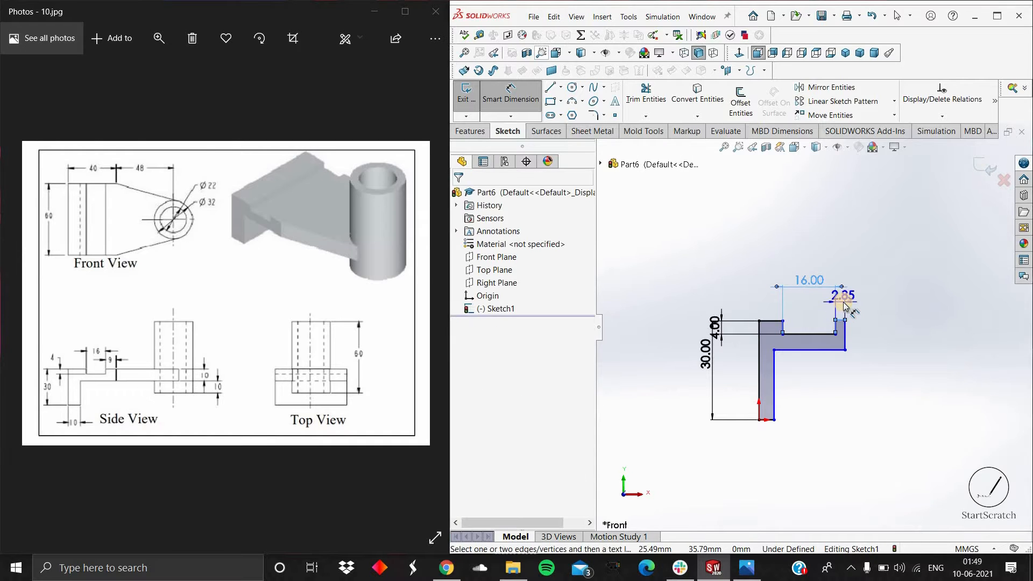
left_click(844, 306)
type("9")
key("Return")
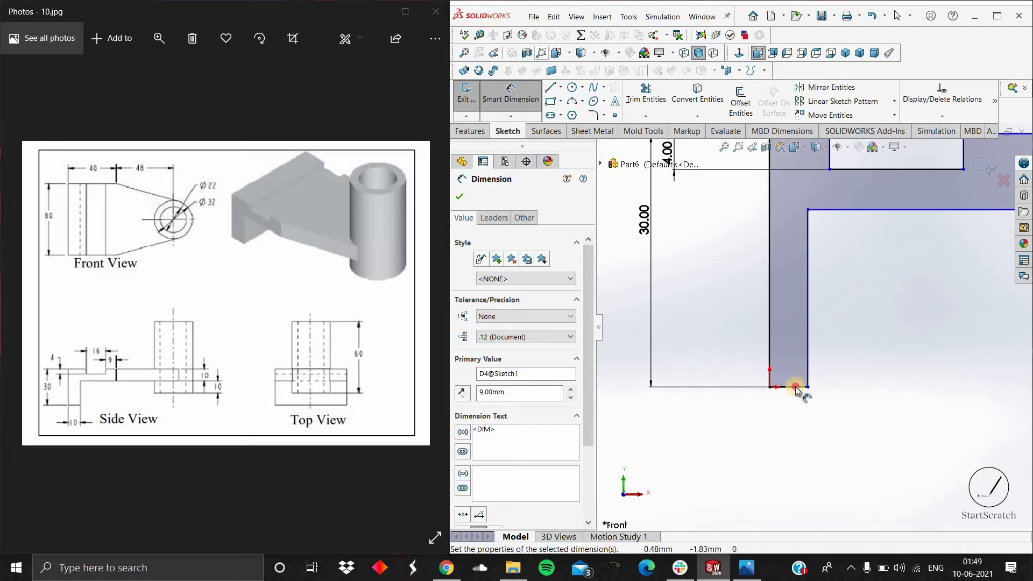
Dimension the foot of the vertical leg as 10 mm wide.
scroll(777, 395, "down", 4)
left_click(794, 387)
left_click(792, 411)
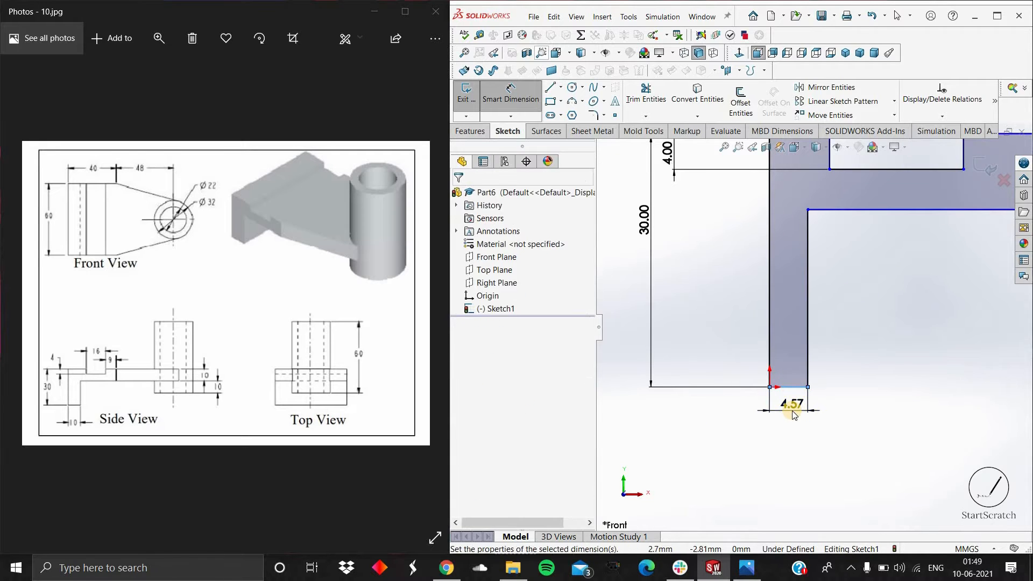
left_click(838, 373)
type("10")
key("Return")
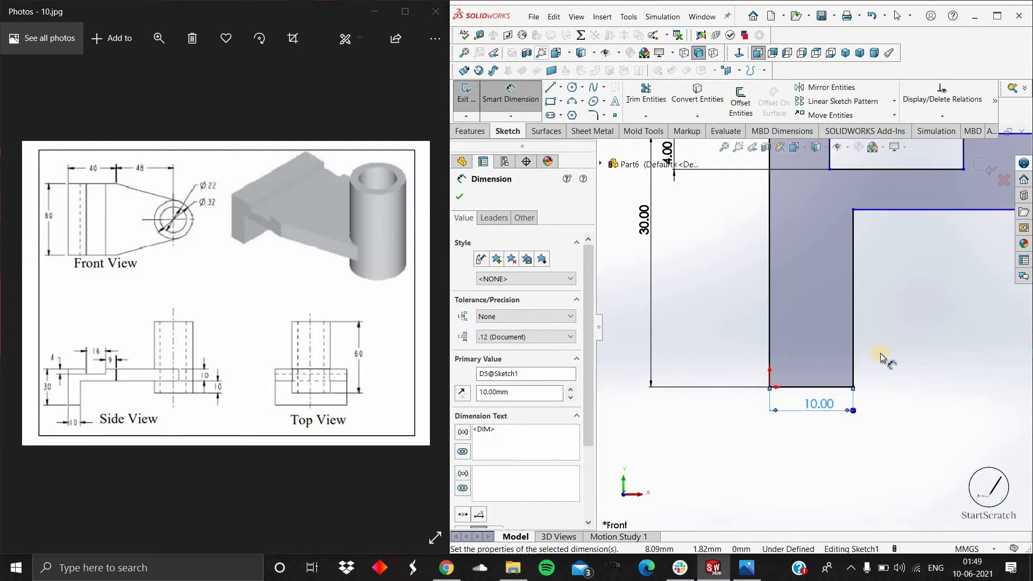
Set the length of the short upper edge above the vertical leg to 7 mm.
scroll(883, 359, "up", 5)
scroll(842, 353, "down", 2)
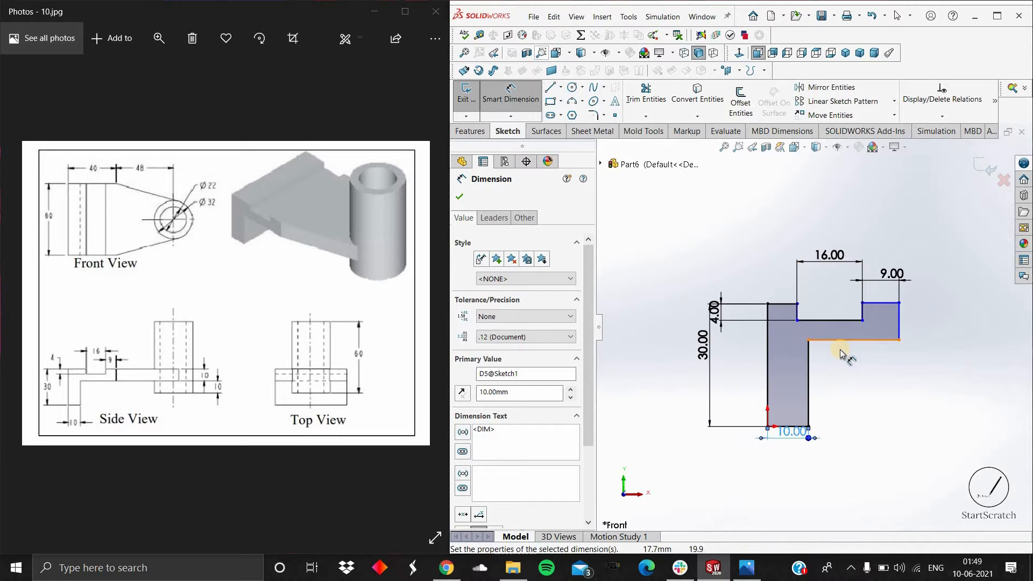
left_click(781, 305)
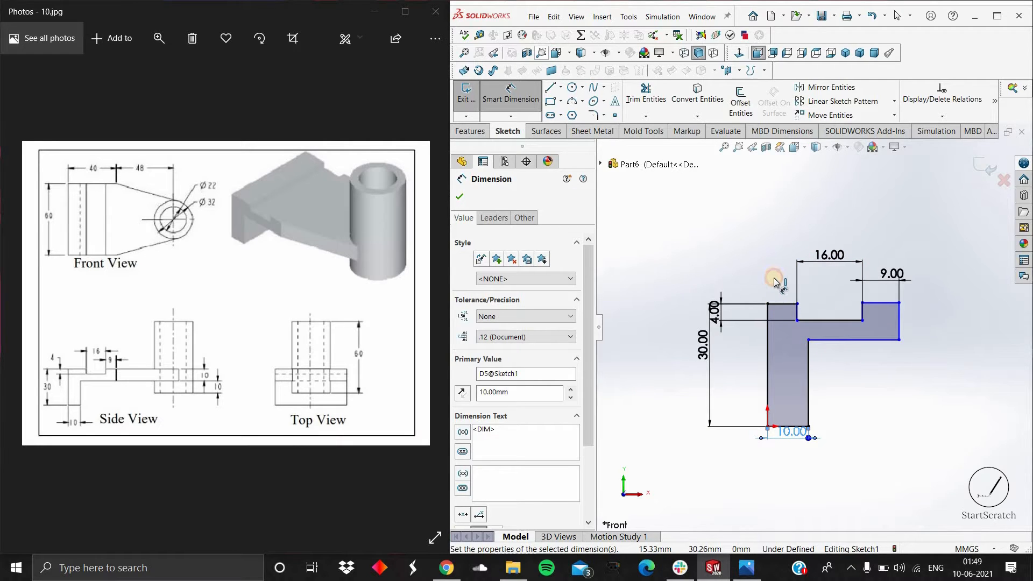
left_click(775, 282)
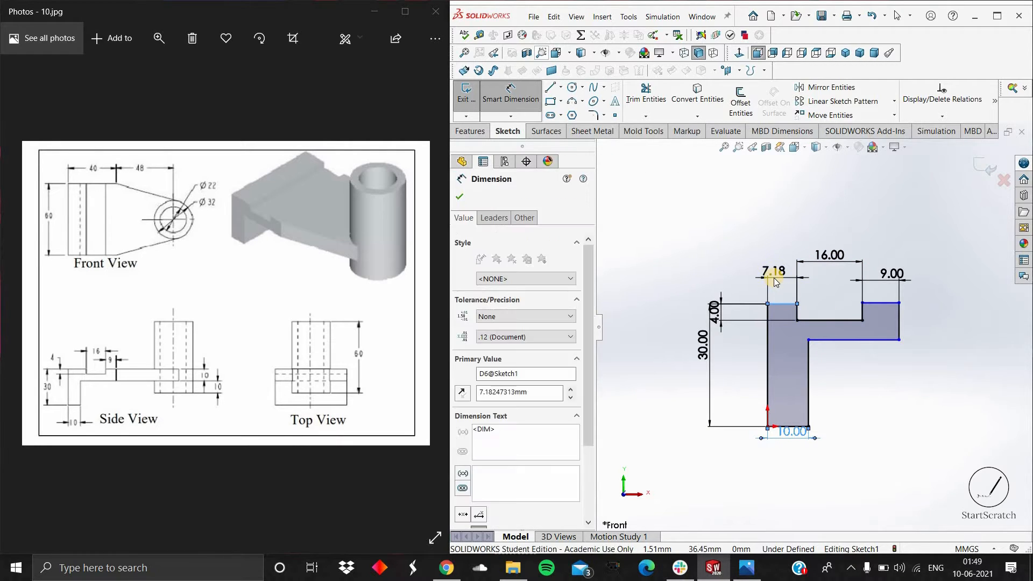
type("7")
key("Return")
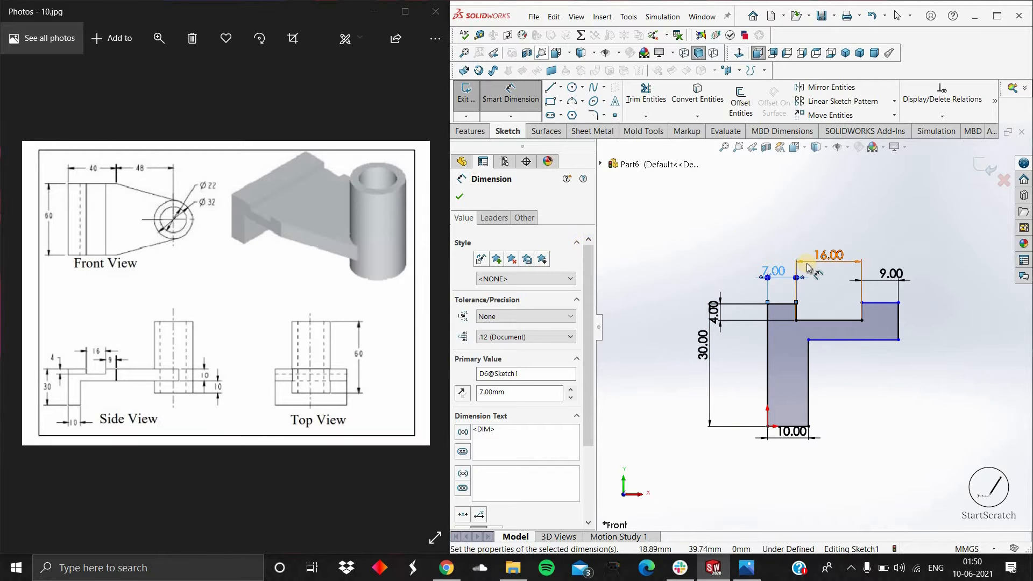
Extrude the profile as a blind boss with a depth of 60 mm.
left_click(486, 133)
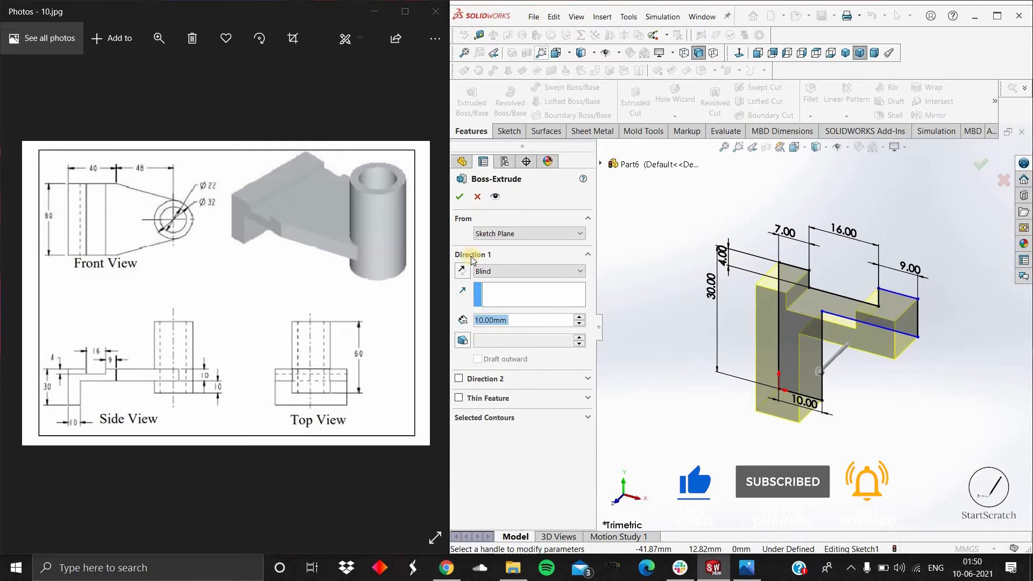
type("60")
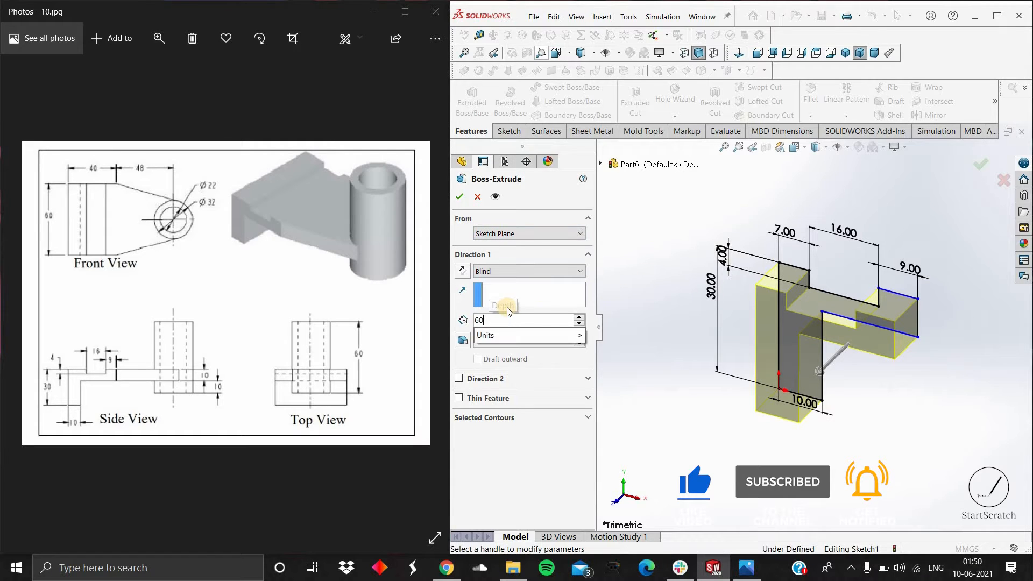
key("Return")
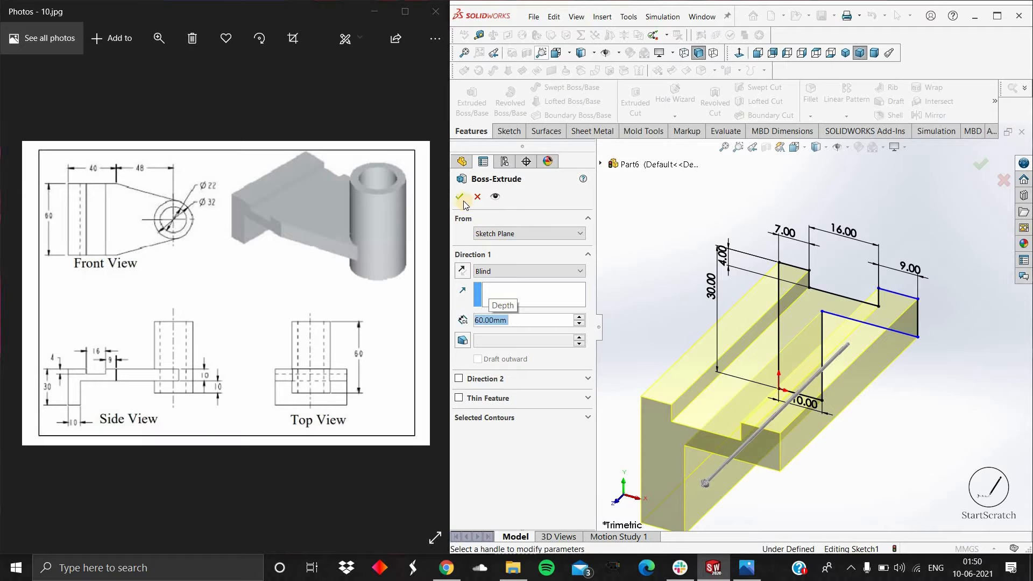
key("Return")
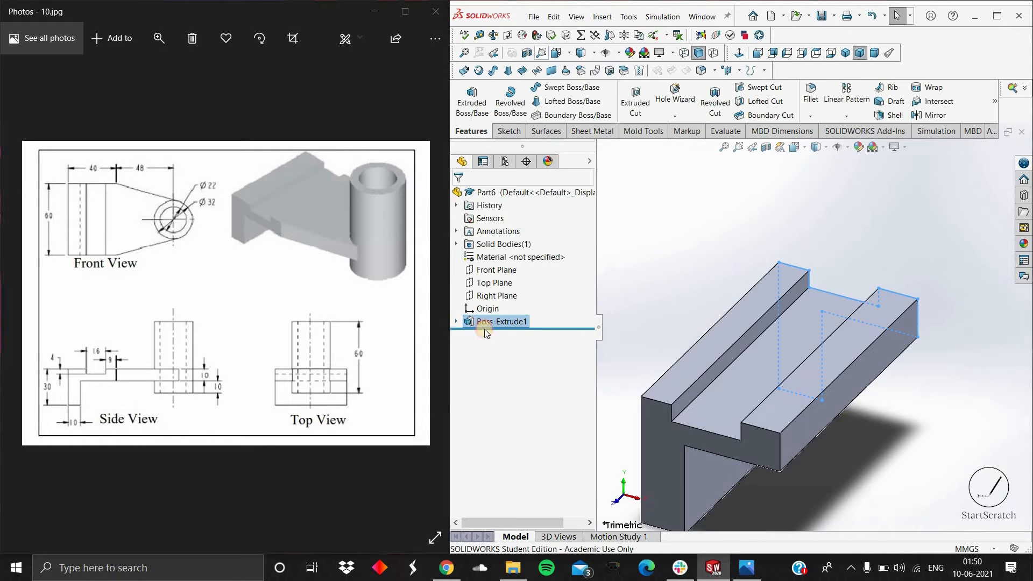
Reopen the extrusion's profile sketch for editing.
left_click(504, 334)
left_click(493, 299)
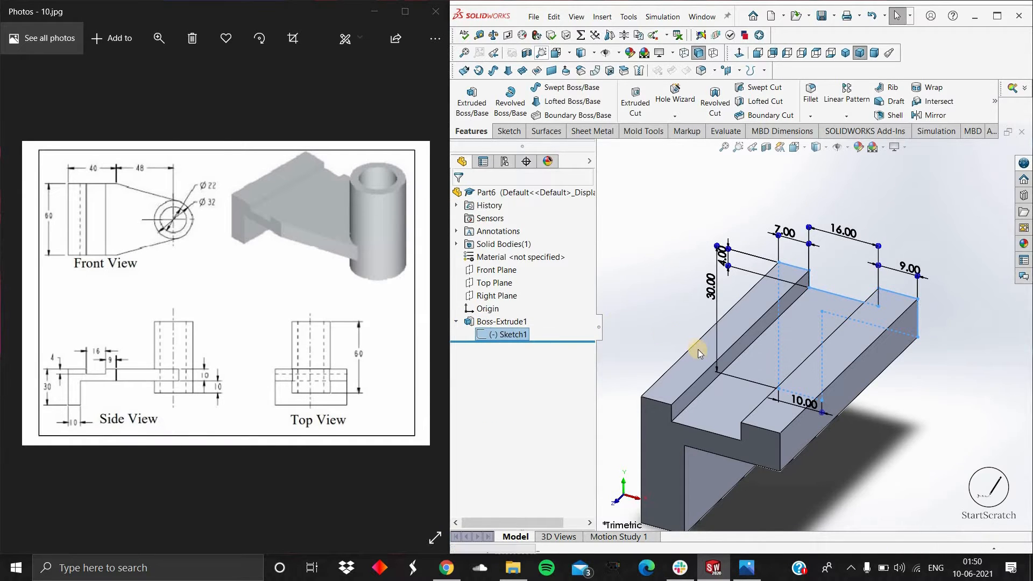
key("space")
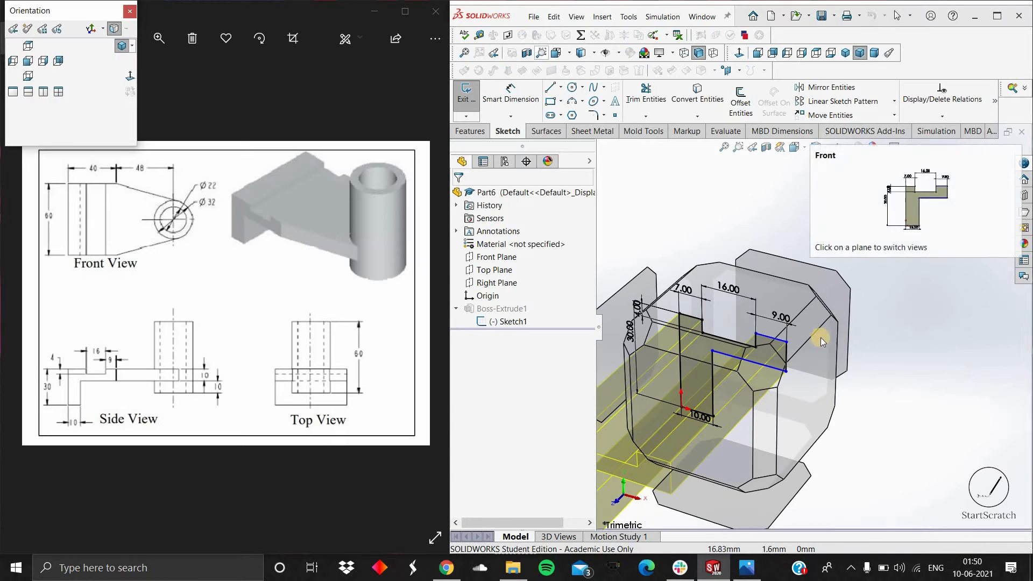
left_click(821, 338)
scroll(910, 347, "up", 2)
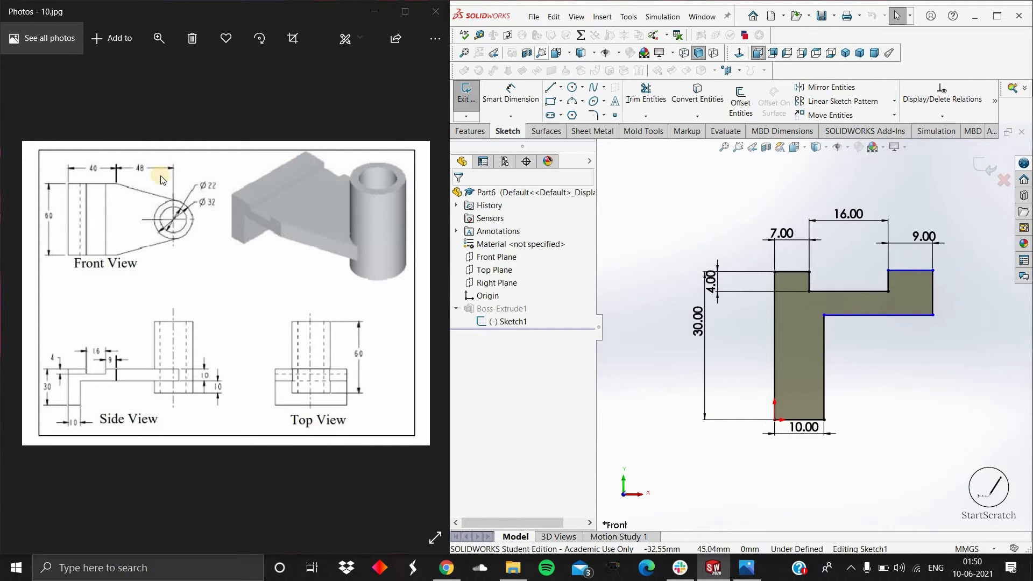
Try to dimension the profile's overall width between its two outer vertical edges.
left_click(776, 351)
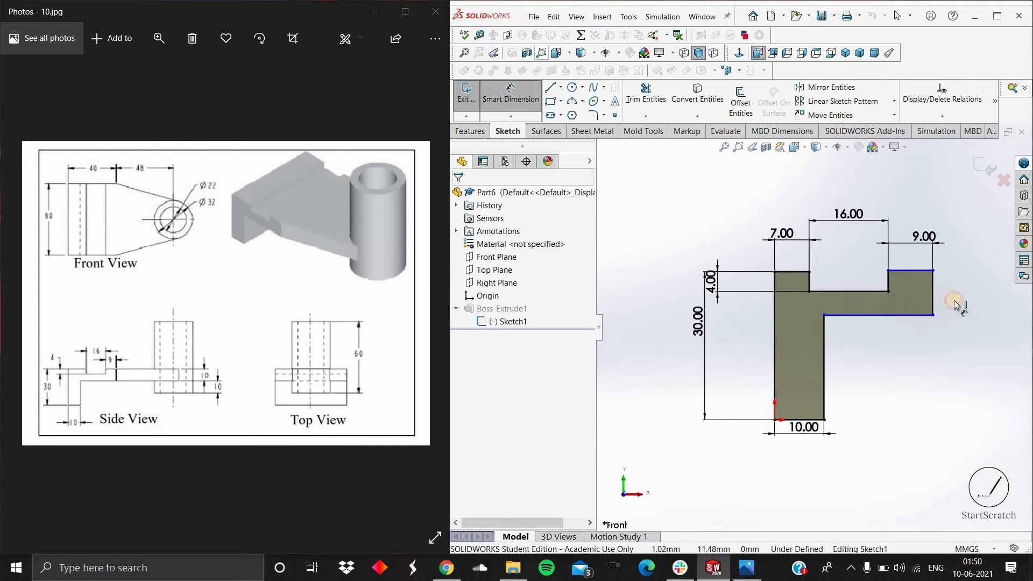
left_click(934, 293)
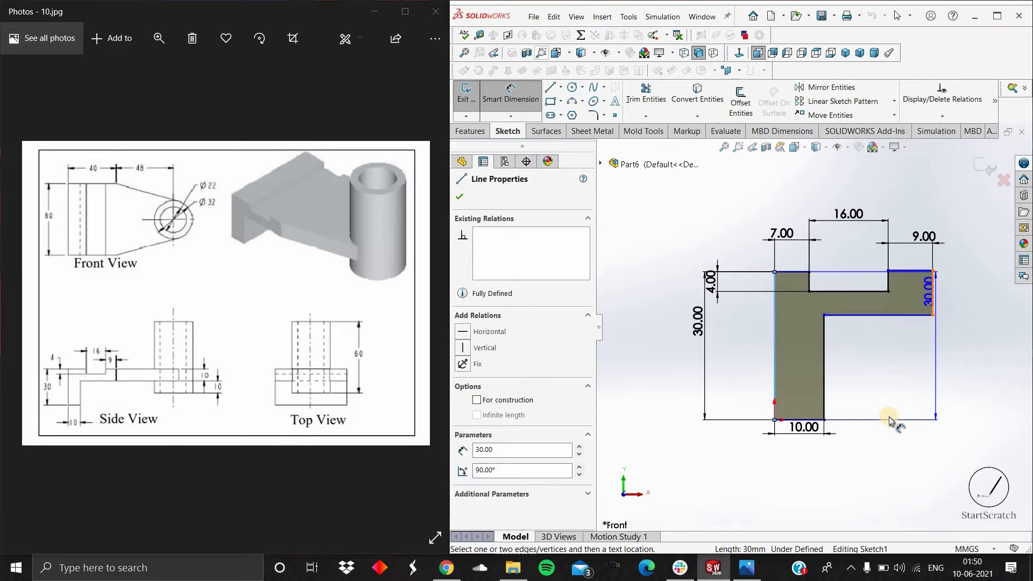
left_click(879, 464)
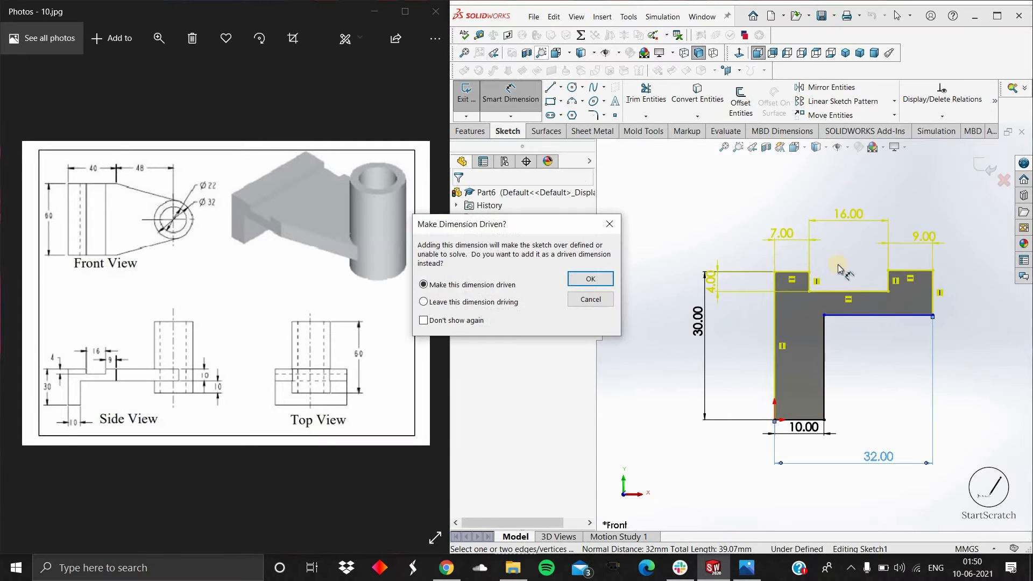
left_click(595, 297)
Delete the 7 mm dimension from the short upper edge above the vertical leg.
right_click(794, 240)
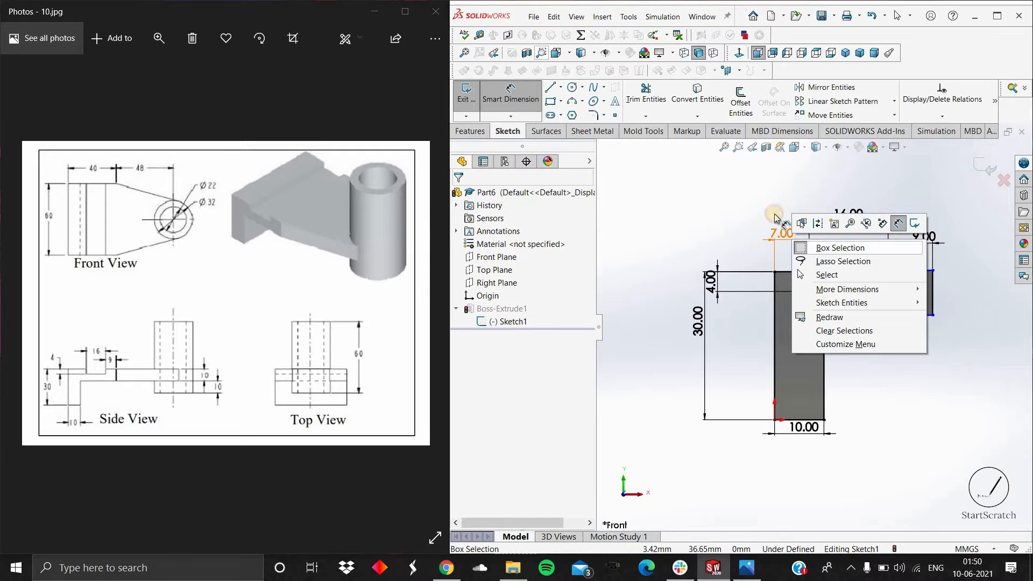
key("Escape")
key("Escape")
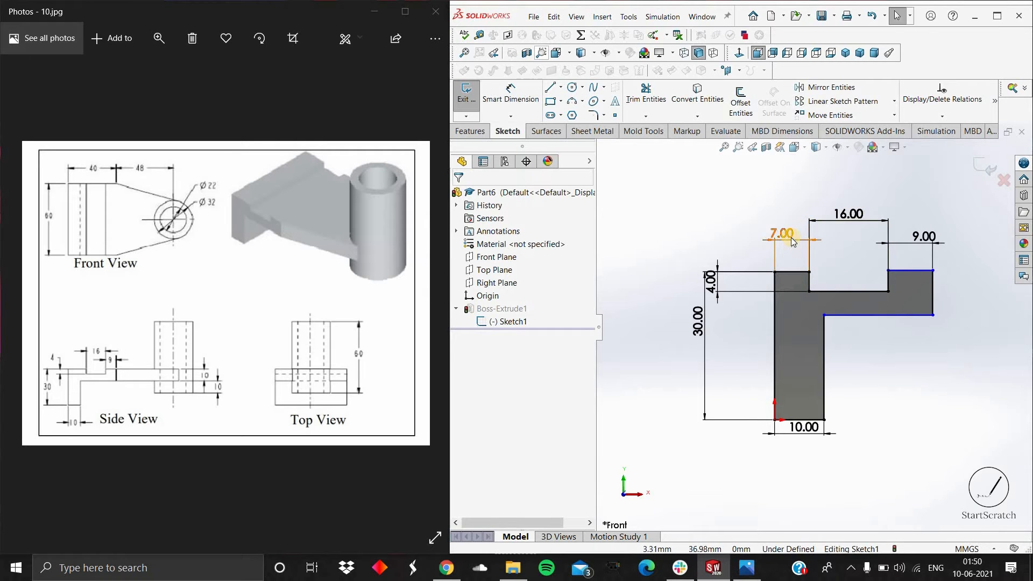
right_click(791, 238)
left_click(850, 383)
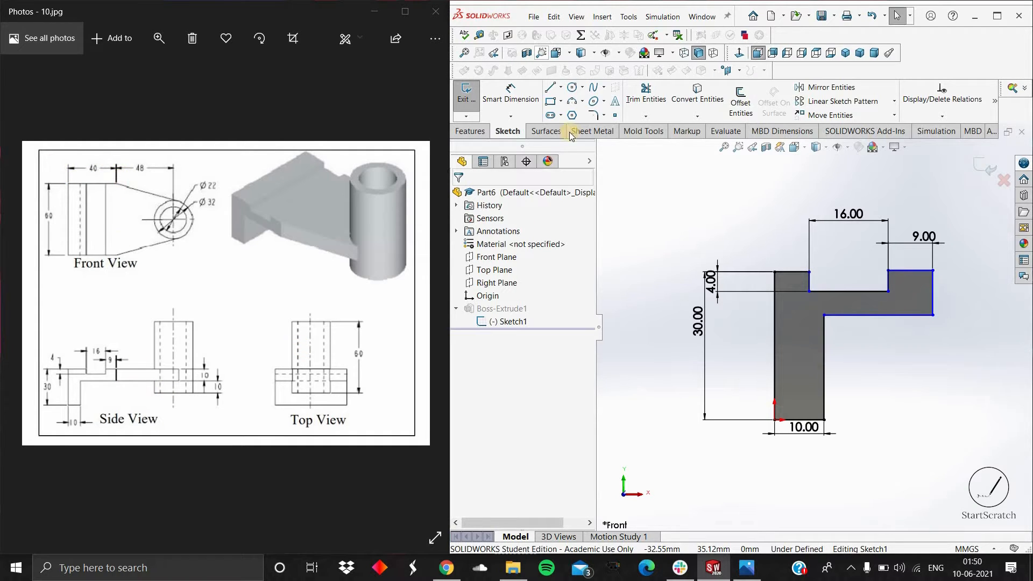
Dimension the profile's overall width between its two outer vertical edges as 40 mm and close the sketch.
left_click(506, 105)
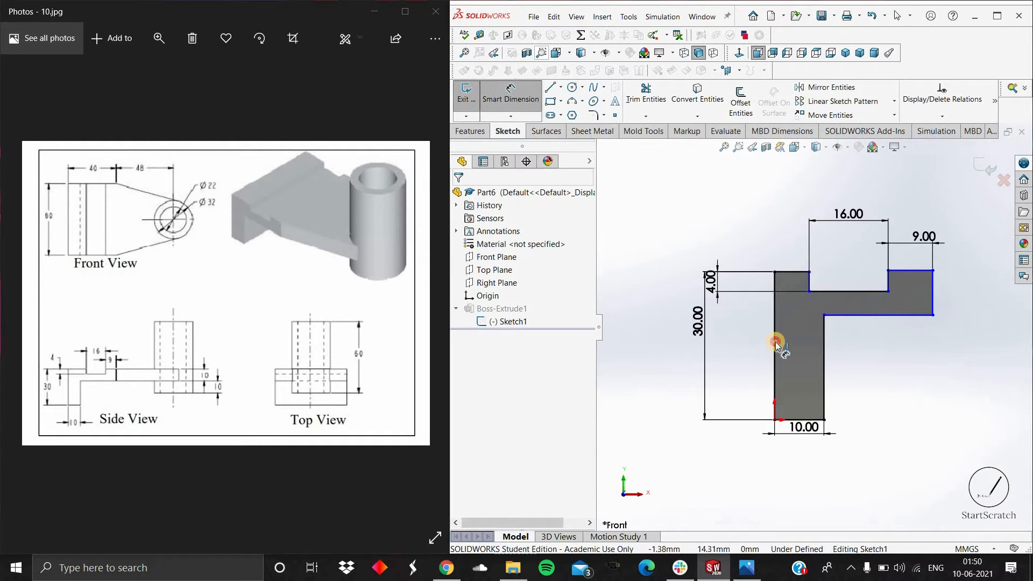
left_click(934, 295)
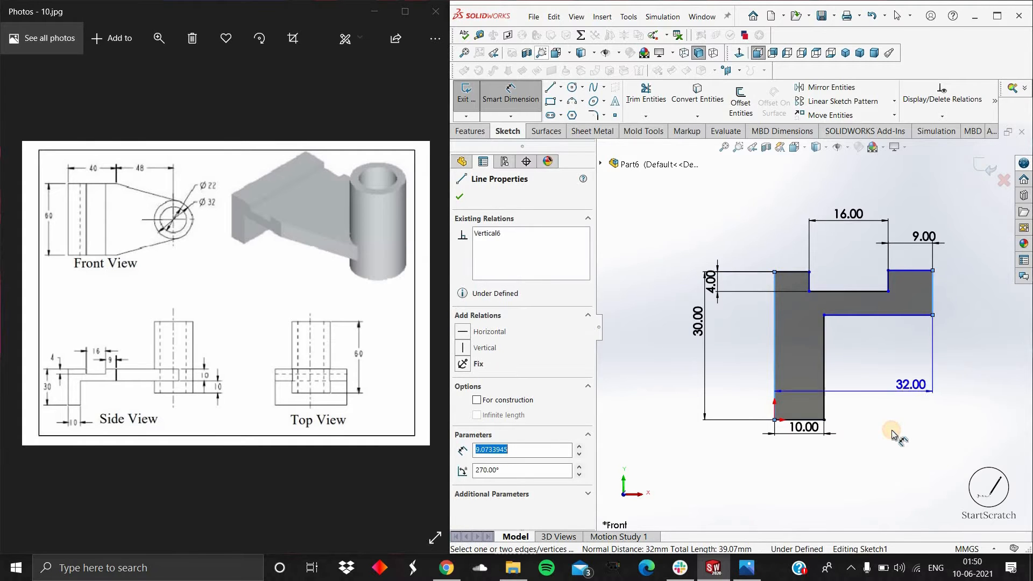
left_click(893, 434)
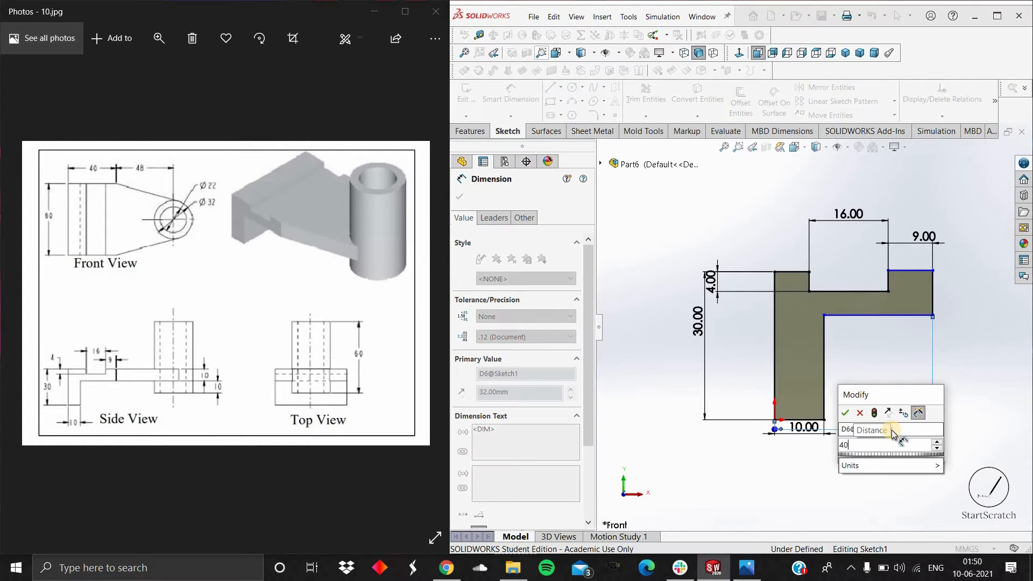
key("Return")
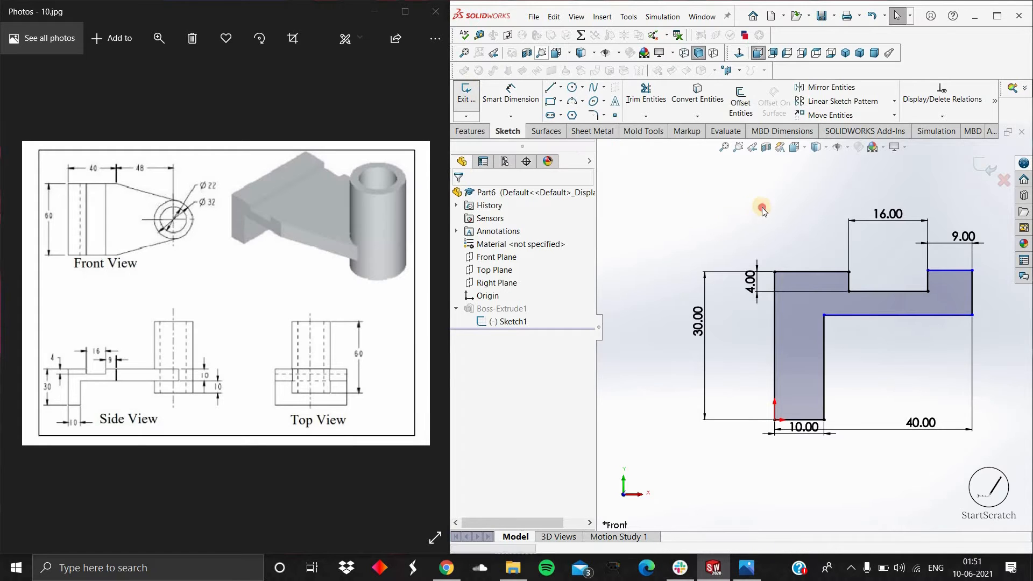
mouse_move(879, 242)
middle_mouse_down()
mouse_move(899, 190)
mouse_move(943, 216)
middle_mouse_up()
middle_click_drag(1005, 246, 137, 202)
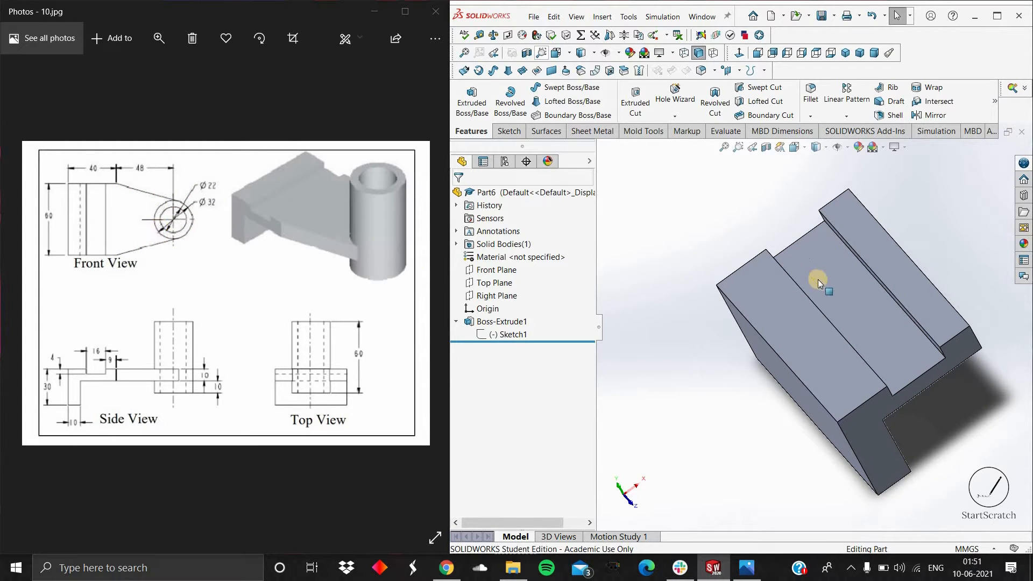
Start a new sketch on the narrow 9 mm wide raised face of the base and view it face-on.
scroll(849, 240, "up", 5)
middle_click_drag(844, 288, 819, 336)
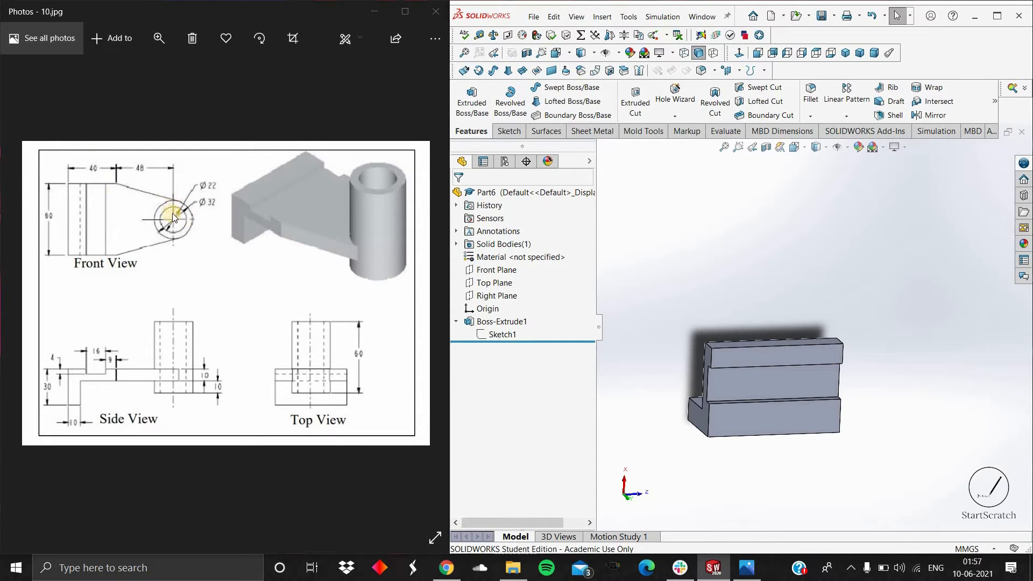
left_click(795, 347)
left_click(848, 302)
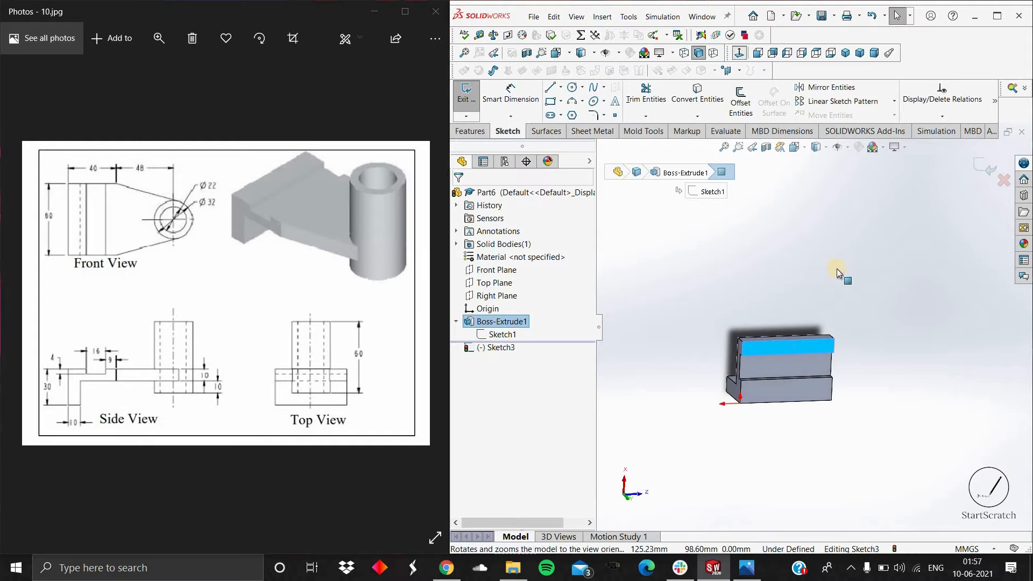
key("ctrl+8")
key("space")
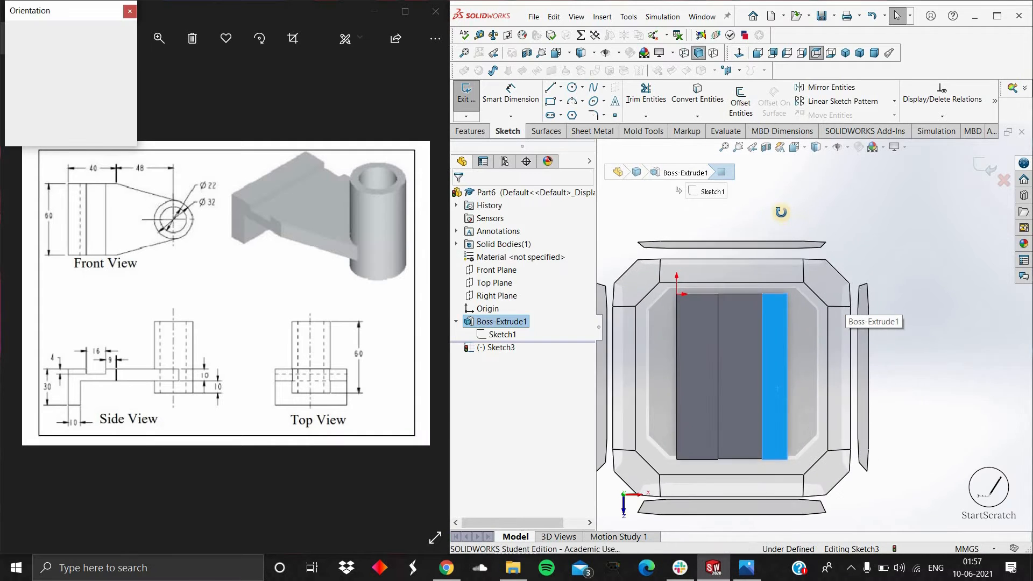
middle_click_drag(841, 246, 858, 362)
left_click(858, 362)
scroll(789, 331, "up", 2)
scroll(789, 331, "down", 5)
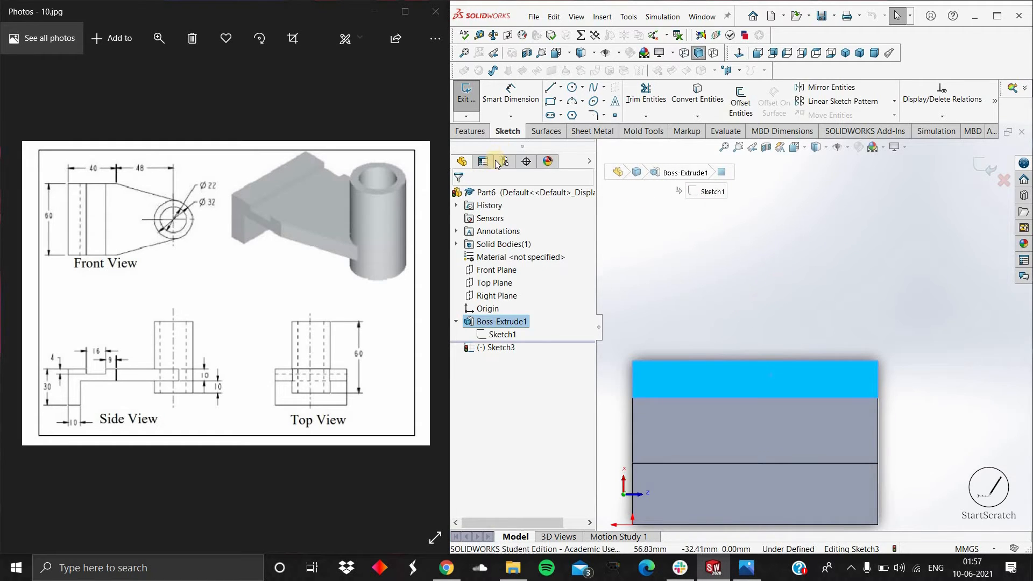
Draw two separate lines from the outer corners of the sketch face, slanting inward away from the base and ending level with each other.
left_click(550, 87)
scroll(772, 308, "up", 2)
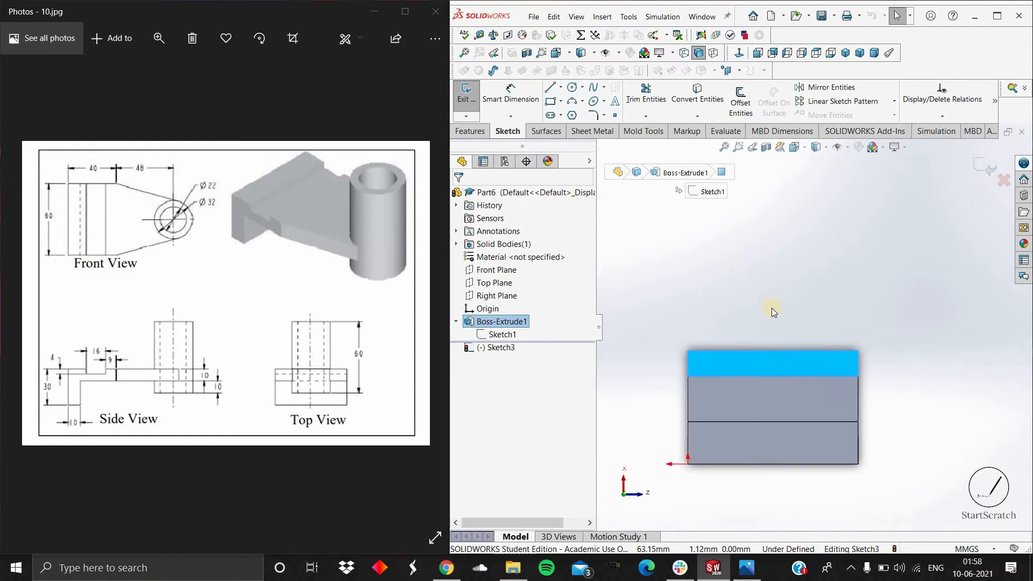
scroll(788, 308, "down", 1)
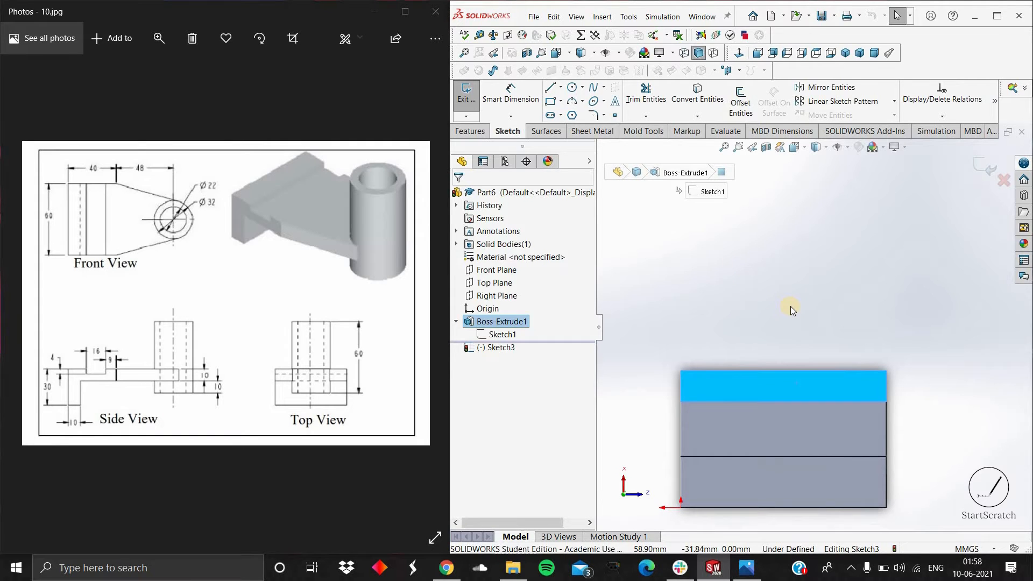
left_click(551, 89)
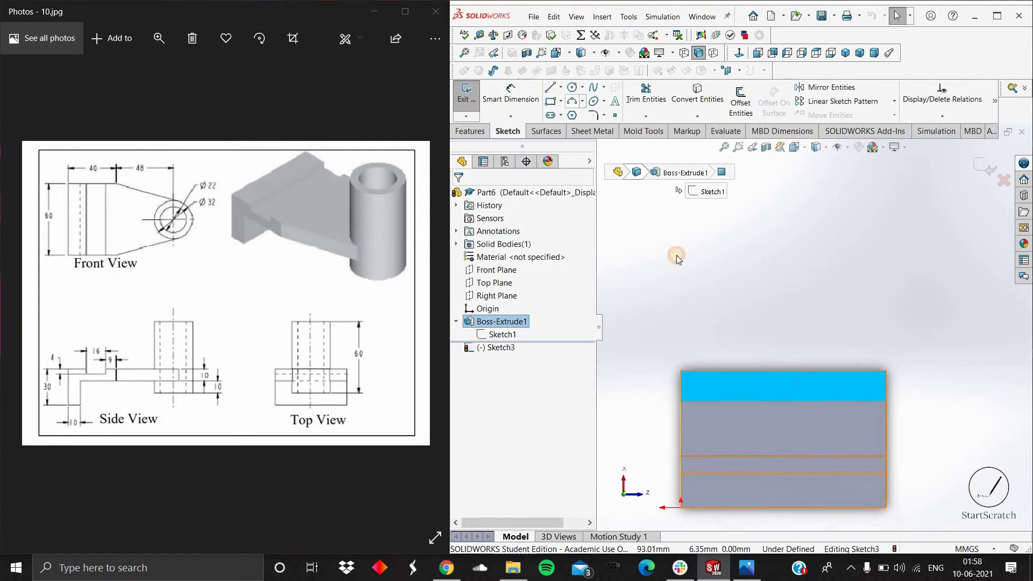
left_click_drag(690, 370, 699, 368)
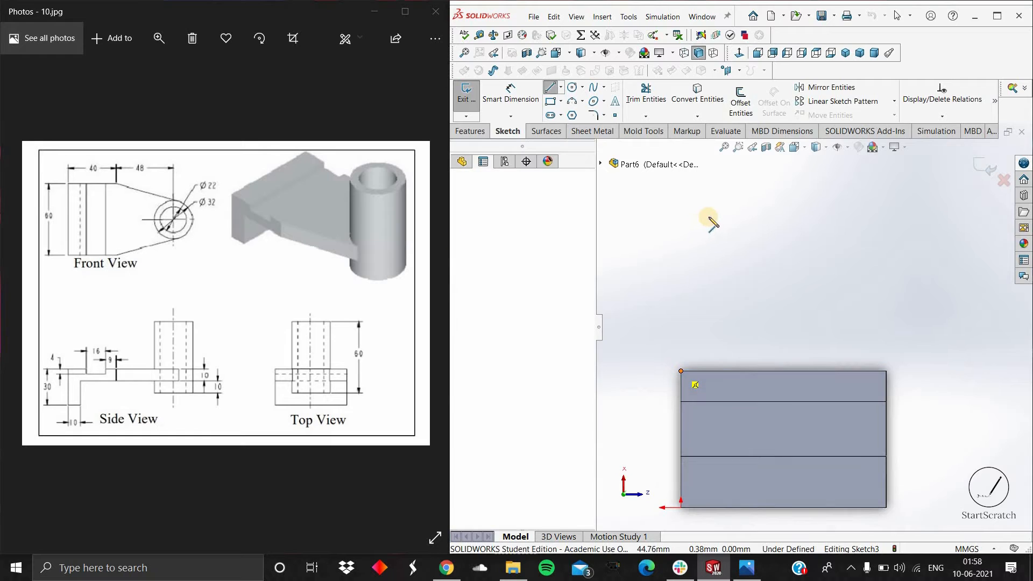
left_click(712, 217)
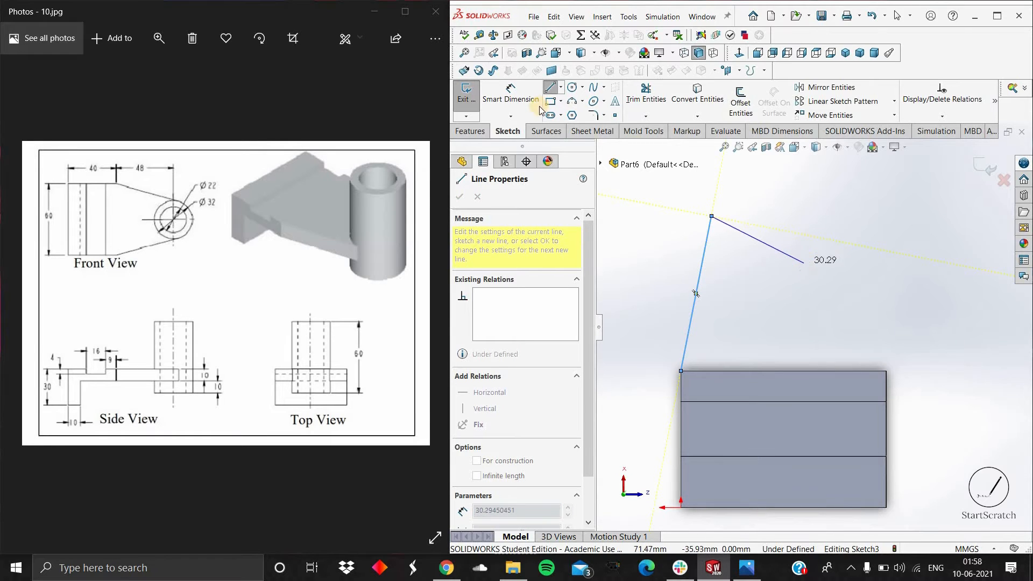
left_click(549, 89)
key("Escape")
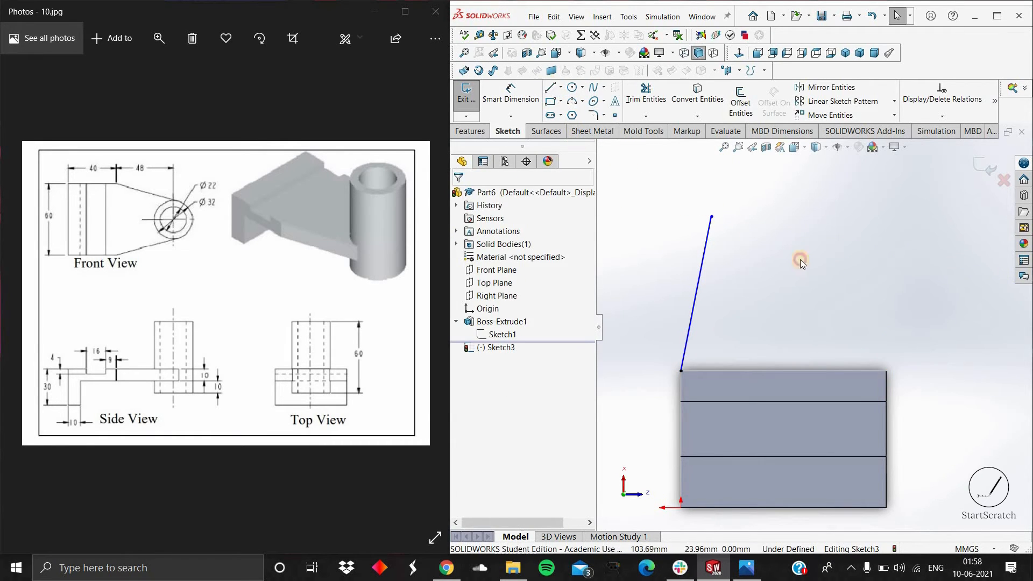
left_click(886, 370)
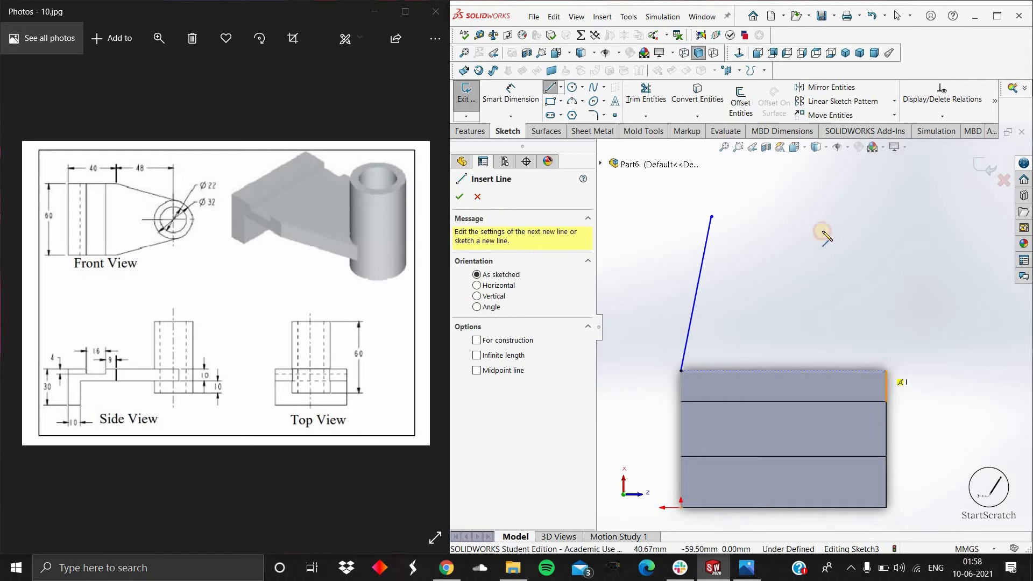
left_click(850, 217)
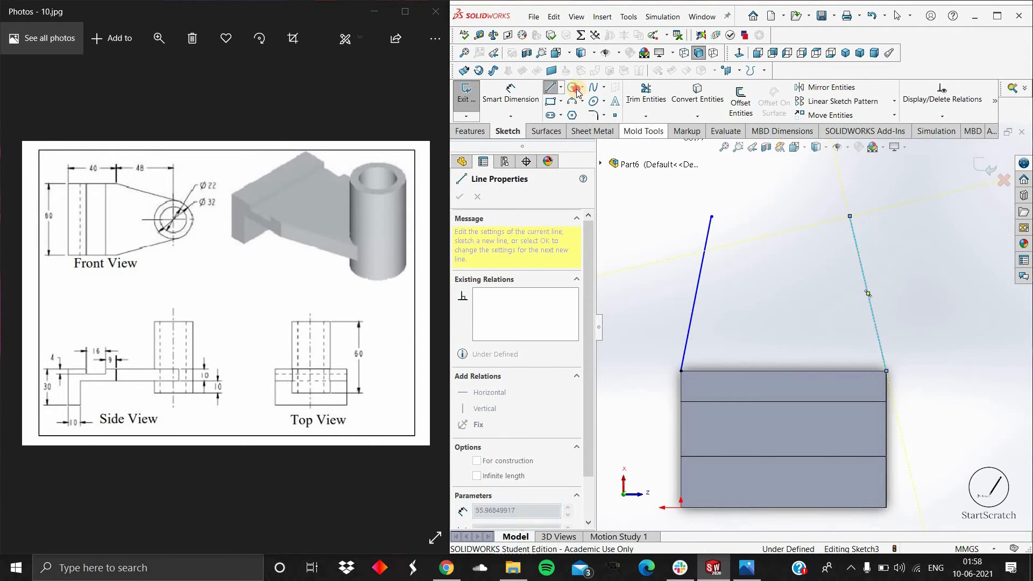
key("Escape")
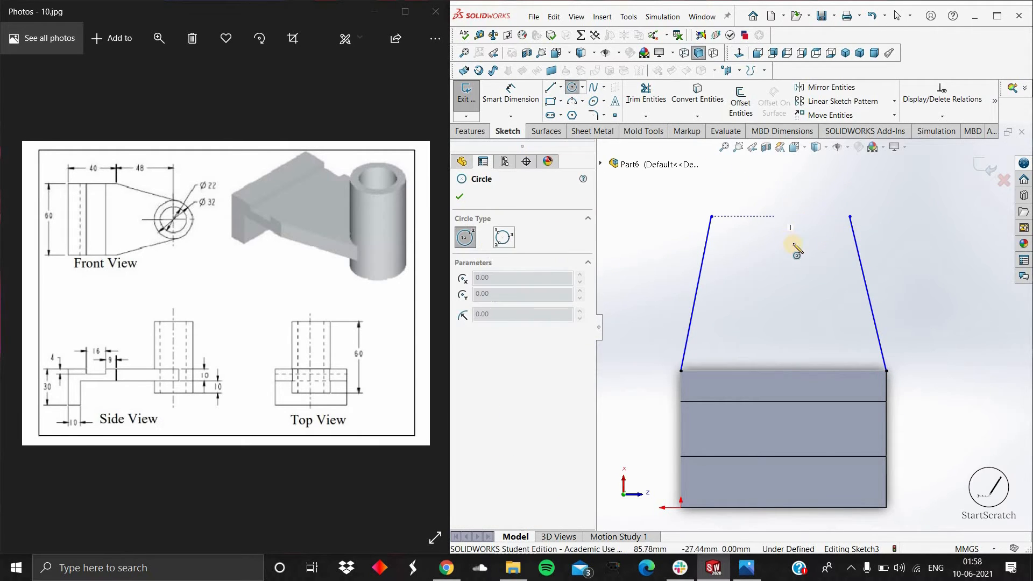
Draw two concentric circles midway between the lines' free ends, the outer one with a radius of about 9.8 mm.
left_click(797, 249)
left_click(791, 229)
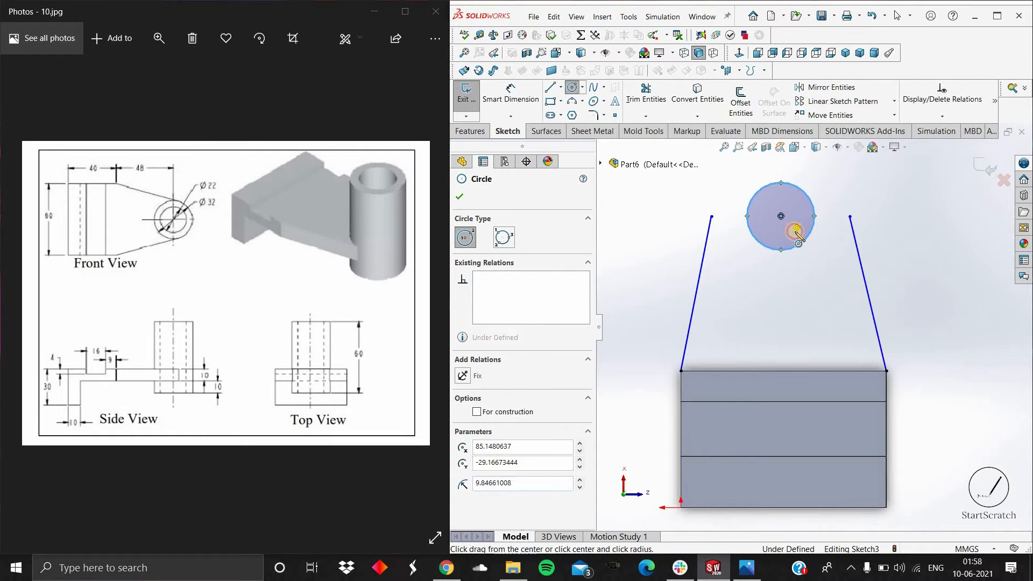
key("Escape")
Make the outer circle tangent to both slanted lines.
left_click(703, 260)
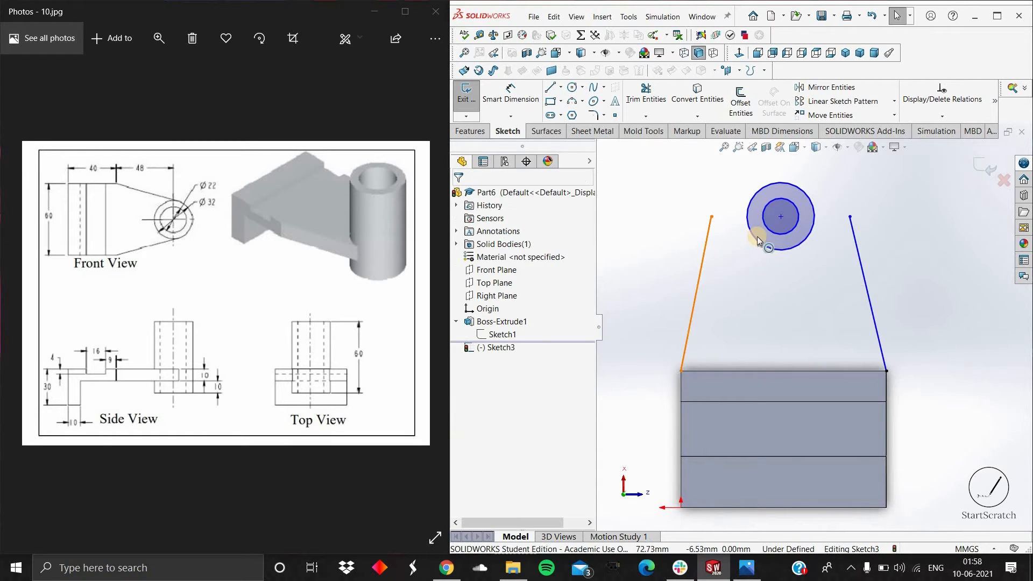
left_click(757, 241, "ctrl")
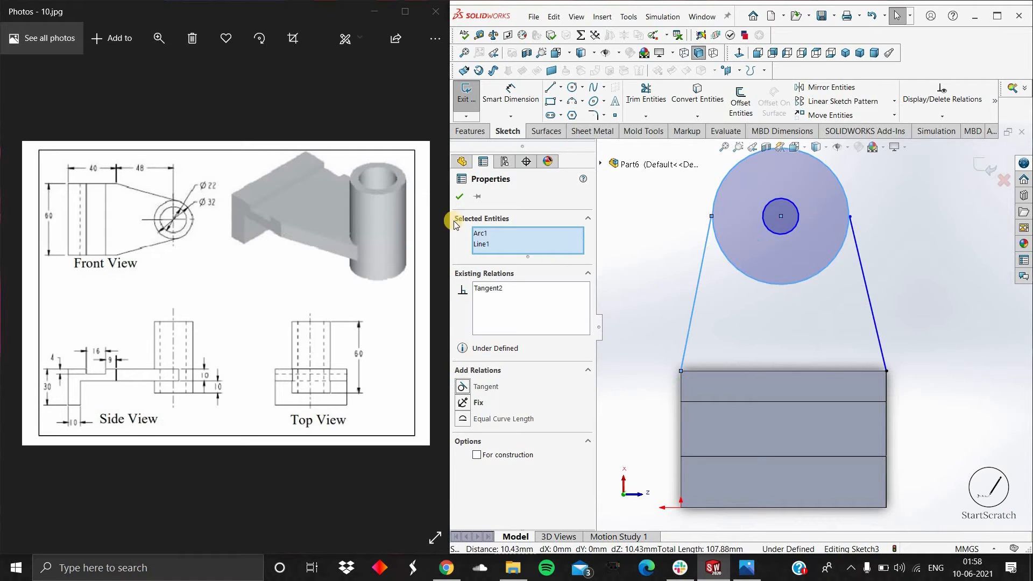
key("Escape")
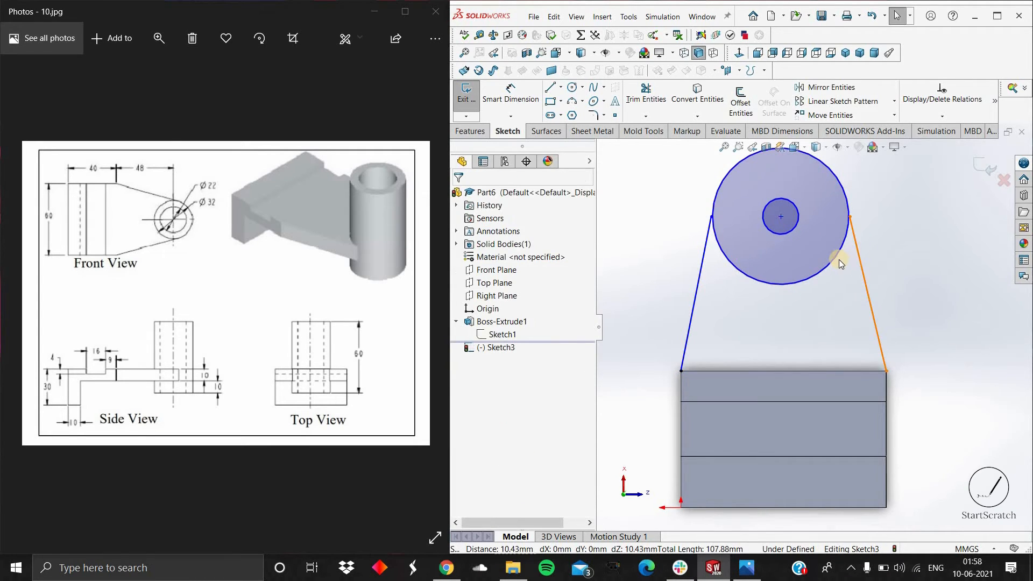
left_click(838, 259, "ctrl")
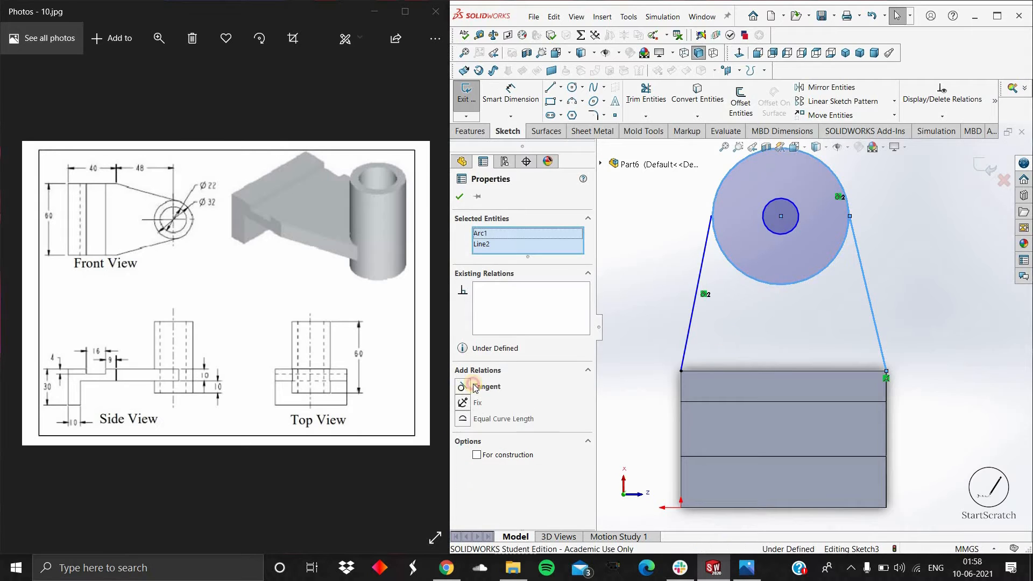
left_click(474, 387)
key("Escape")
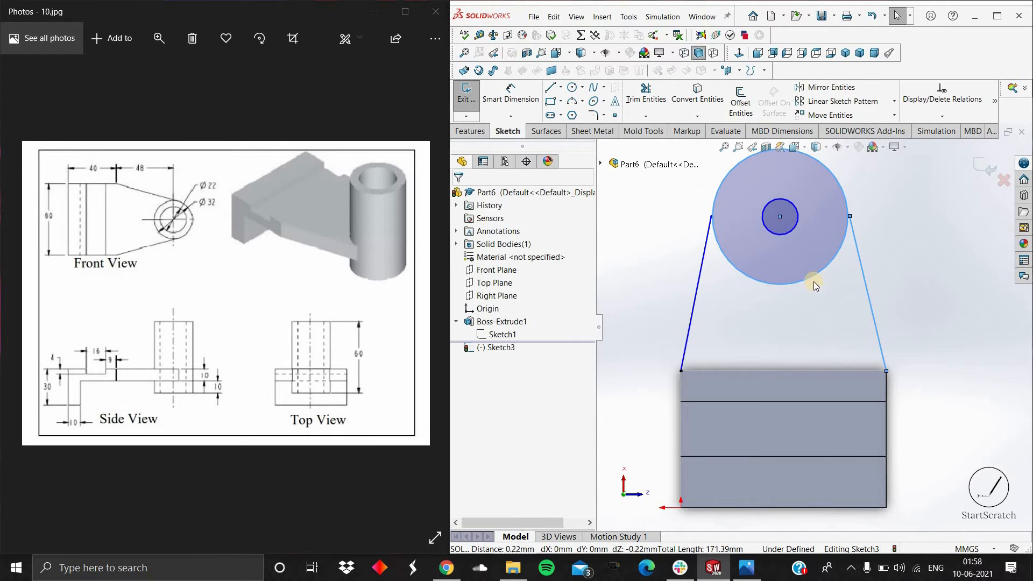
Make the free end of the left slanted line coincident with the outer circle.
scroll(856, 237, "down", 4)
scroll(705, 301, "down", 2)
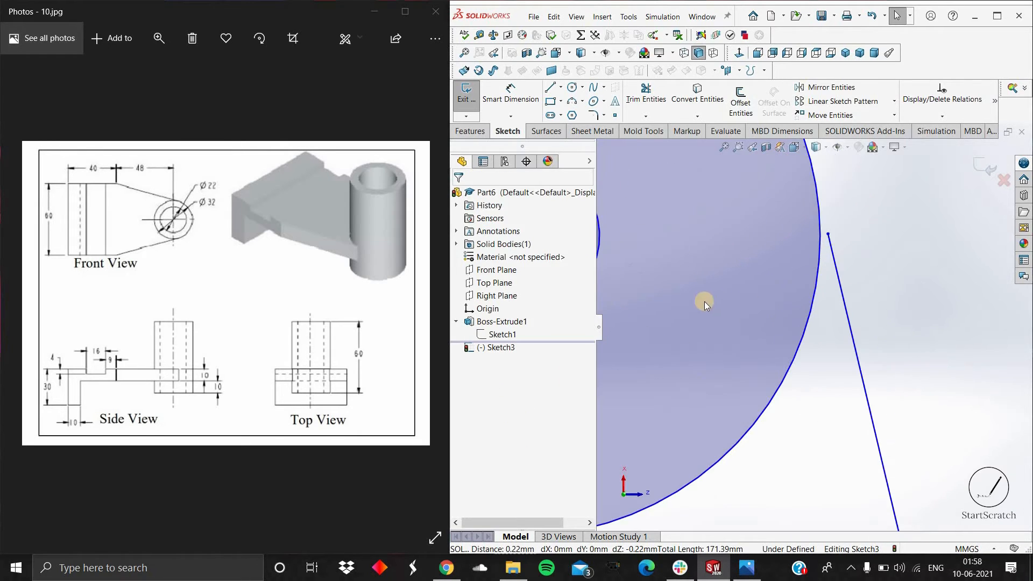
scroll(685, 308, "up", 5)
scroll(728, 353, "down", 5)
scroll(770, 315, "up", 3)
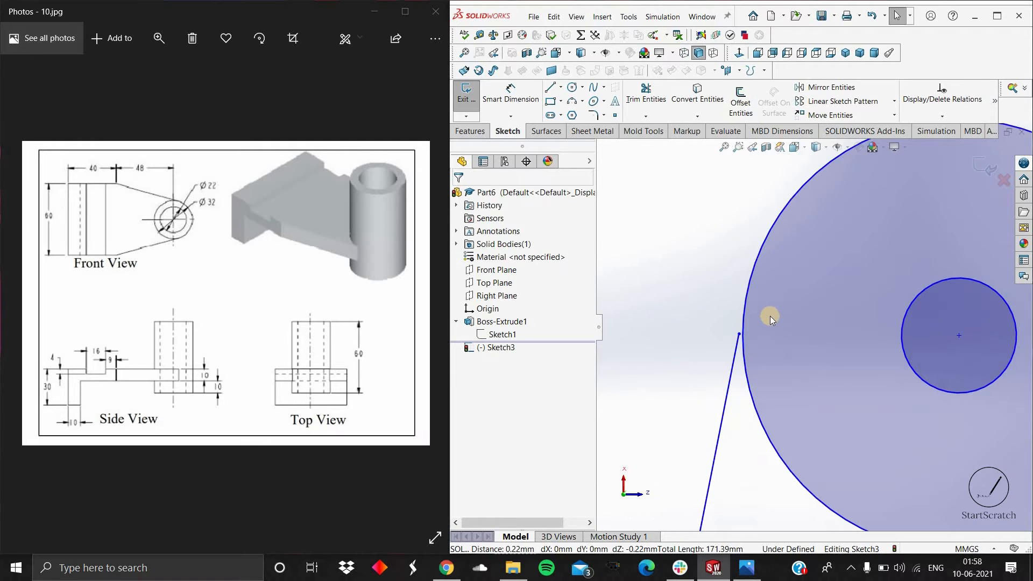
scroll(745, 322, "down", 3)
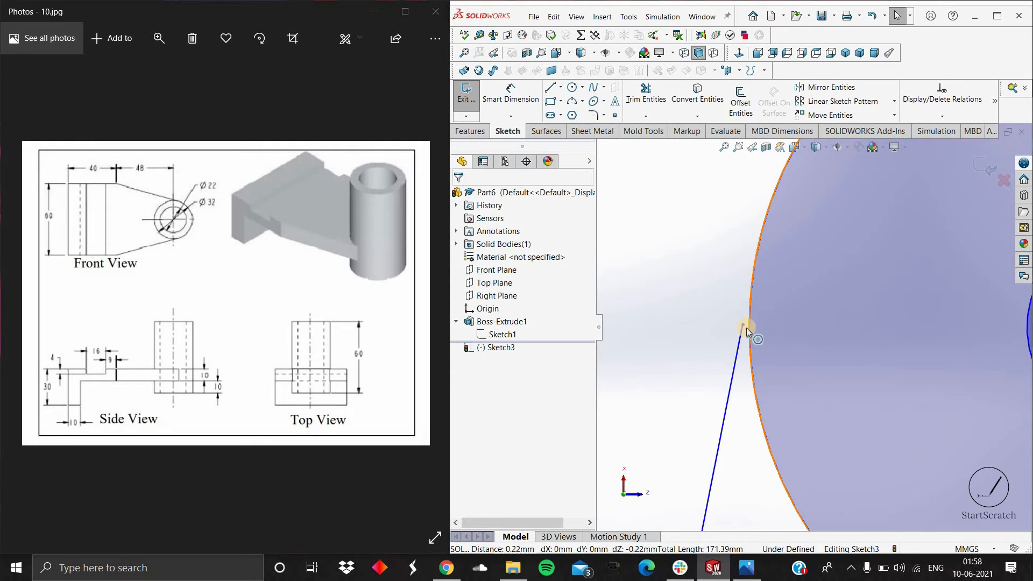
mouse_move(750, 325)
left_mouse_down()
mouse_move(728, 305)
mouse_move(744, 327)
left_mouse_up()
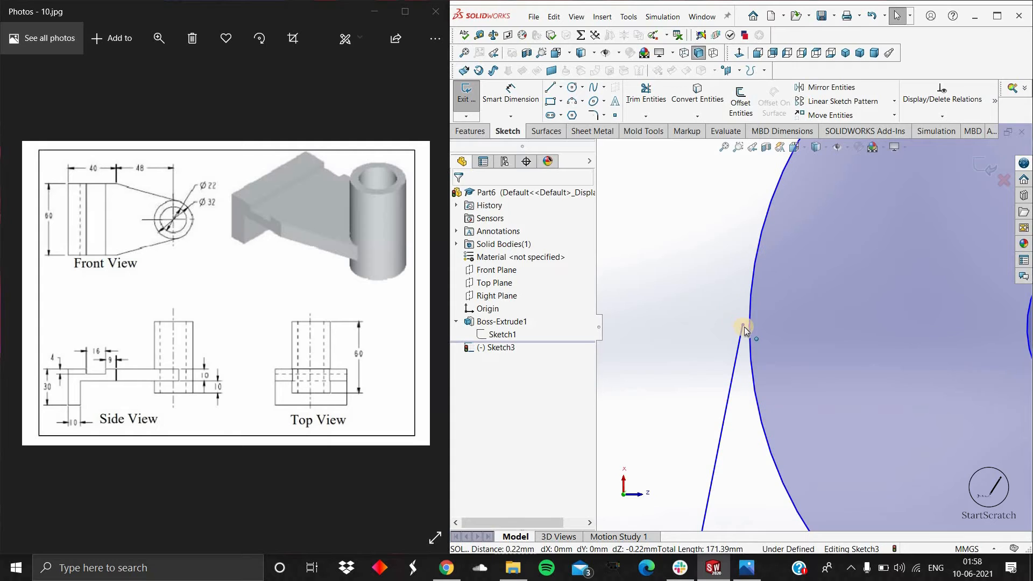
left_click(749, 302, "ctrl")
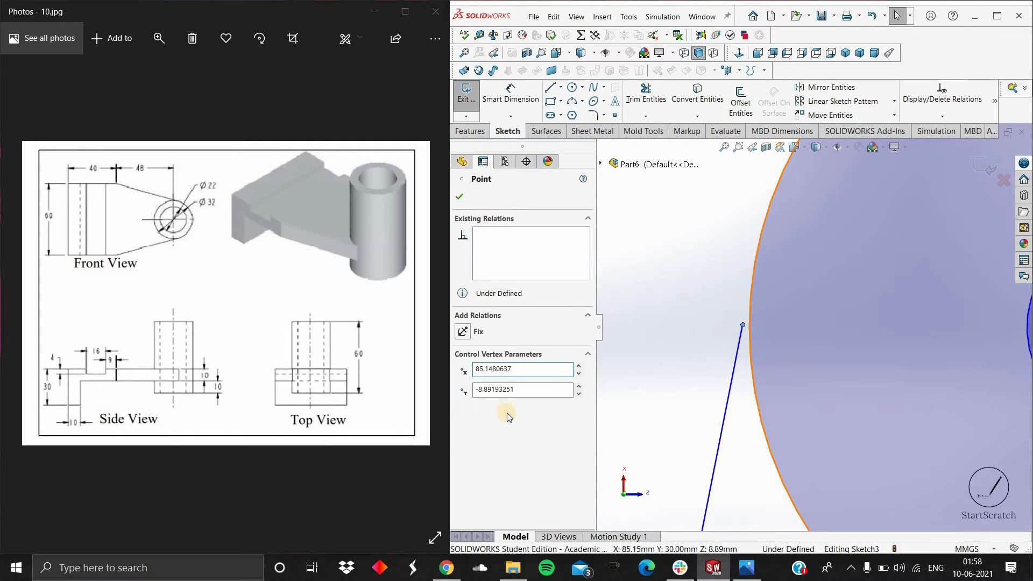
left_click(467, 405)
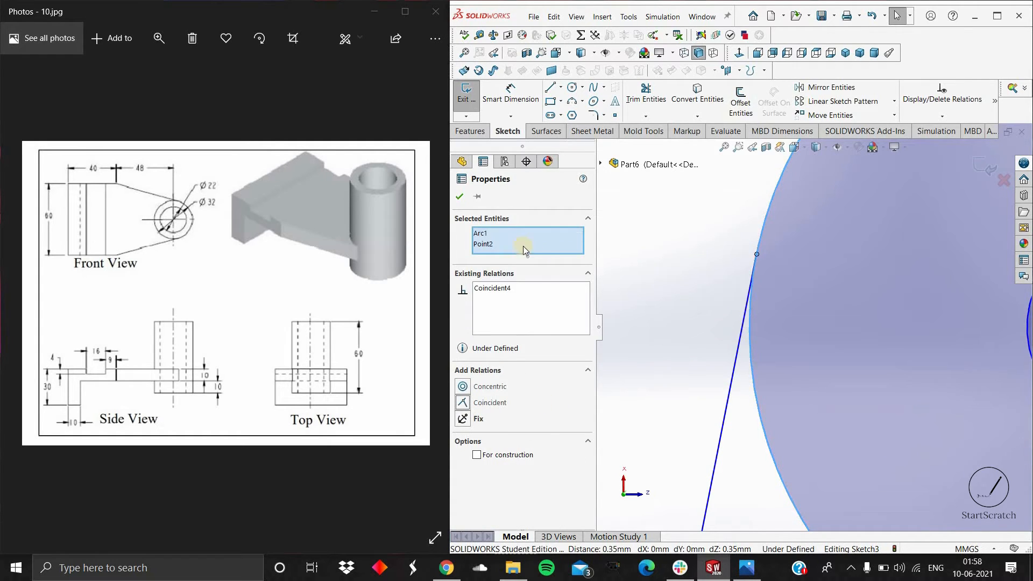
scroll(812, 320, "up", 5)
left_click(754, 323)
scroll(754, 323, "up", 5)
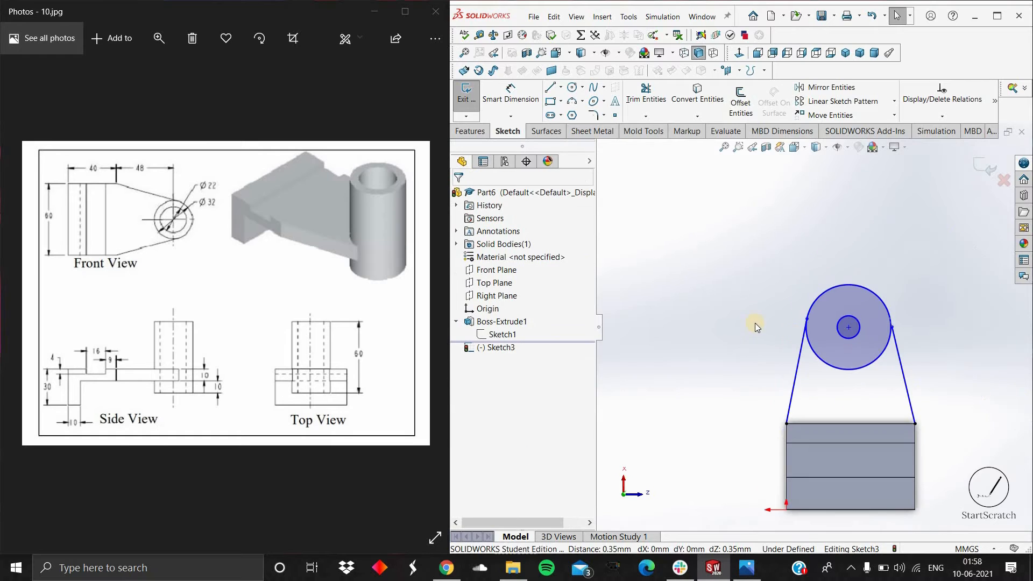
Make the free end of the right slanted line coincident with the outer circle.
scroll(779, 327, "down", 7)
left_click(775, 307)
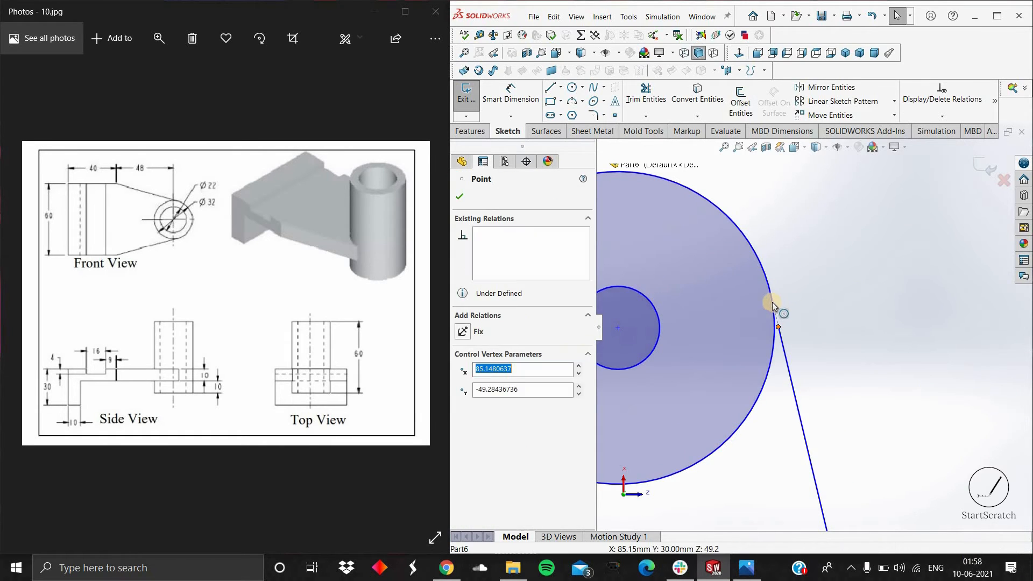
left_click(773, 302, "ctrl")
left_click(466, 405)
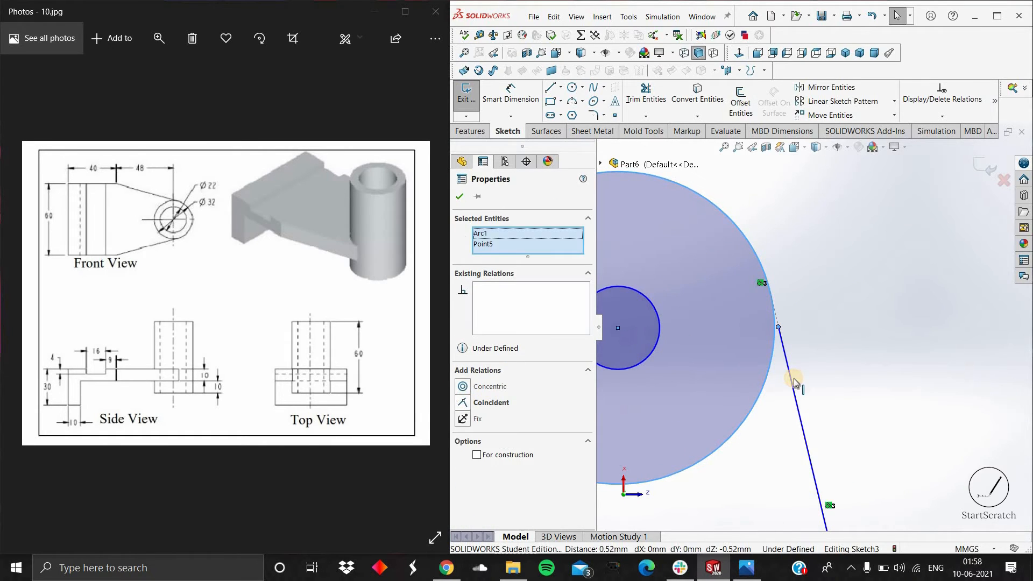
scroll(814, 328, "up", 5)
left_click(461, 196)
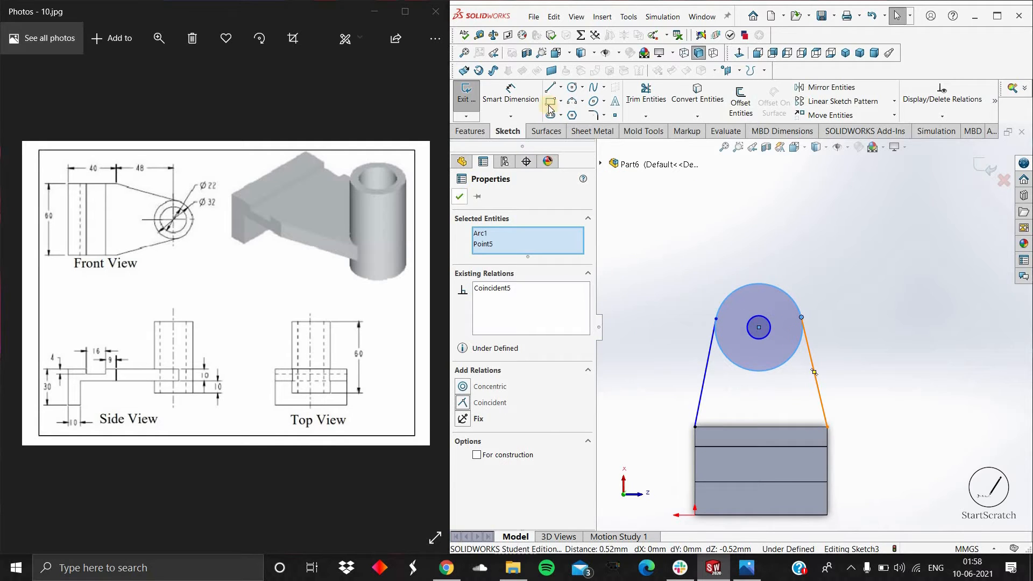
Draw a 60 mm line along the base's upper edge, joining the lower ends of the two slanted lines.
key("l")
left_click(696, 427)
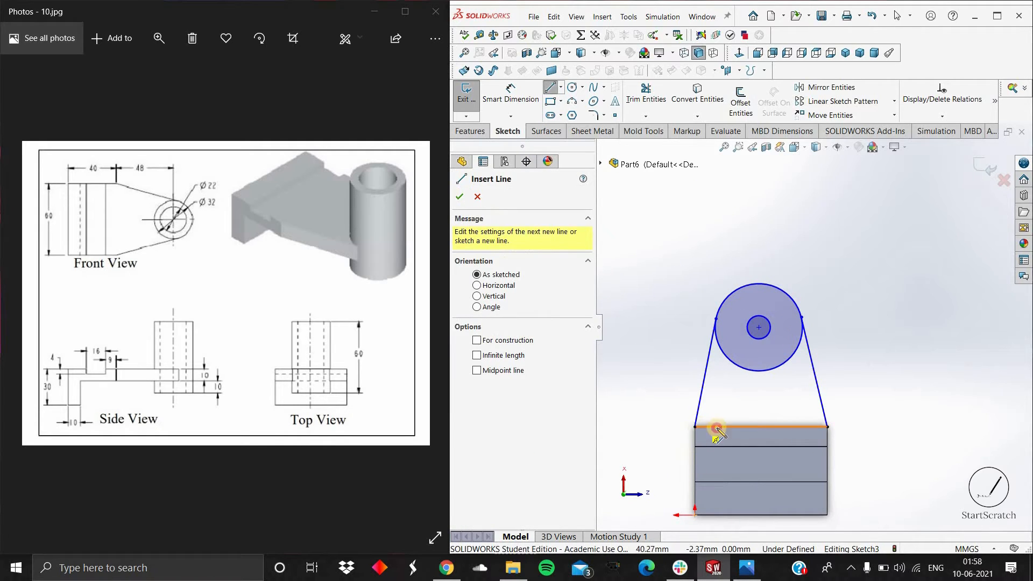
left_click(828, 426)
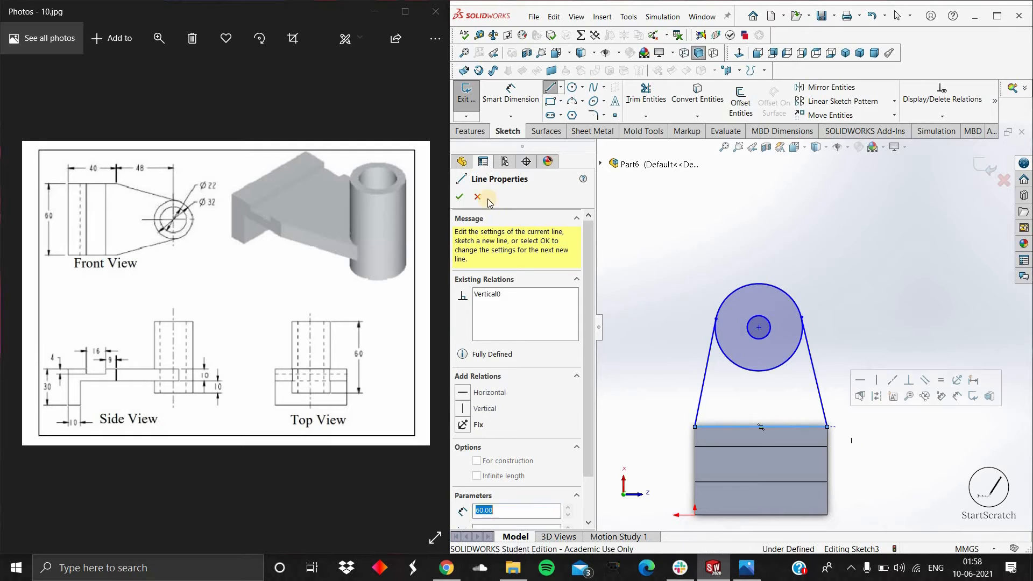
left_click(462, 197)
Dimension the inner circle with a diameter of 22 mm.
left_click(520, 102)
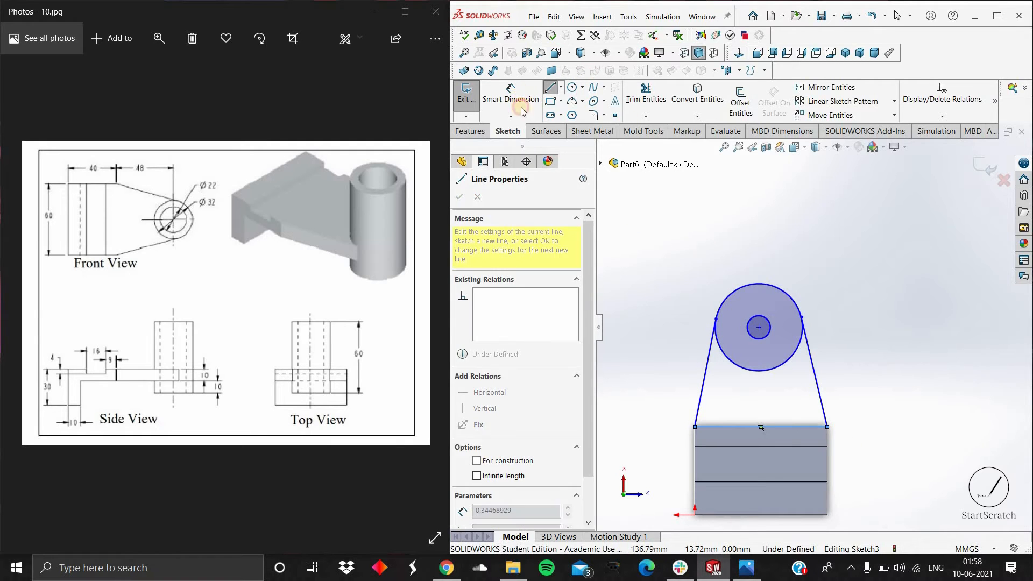
scroll(813, 329, "down", 1)
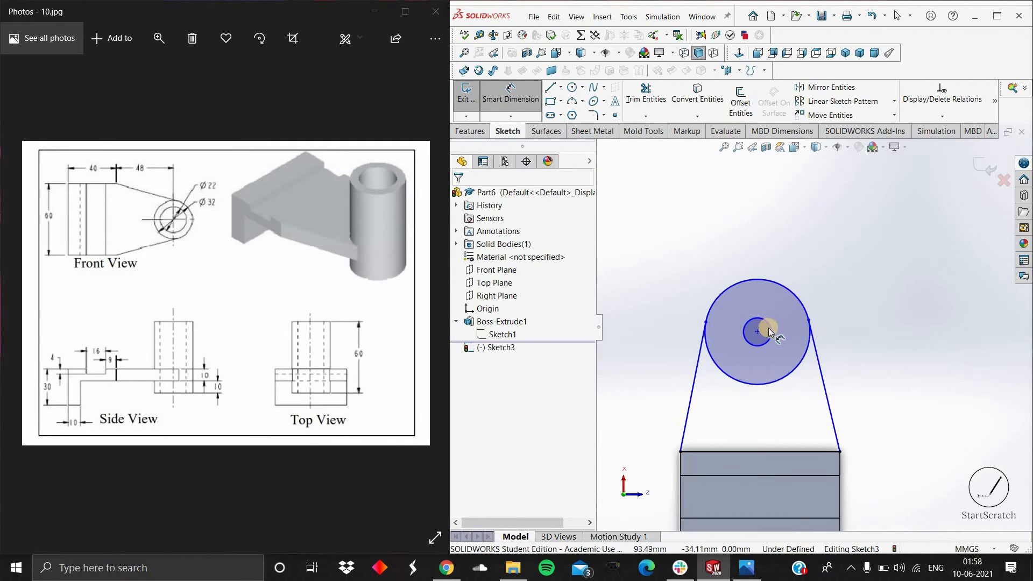
left_click(808, 318)
left_click(862, 308)
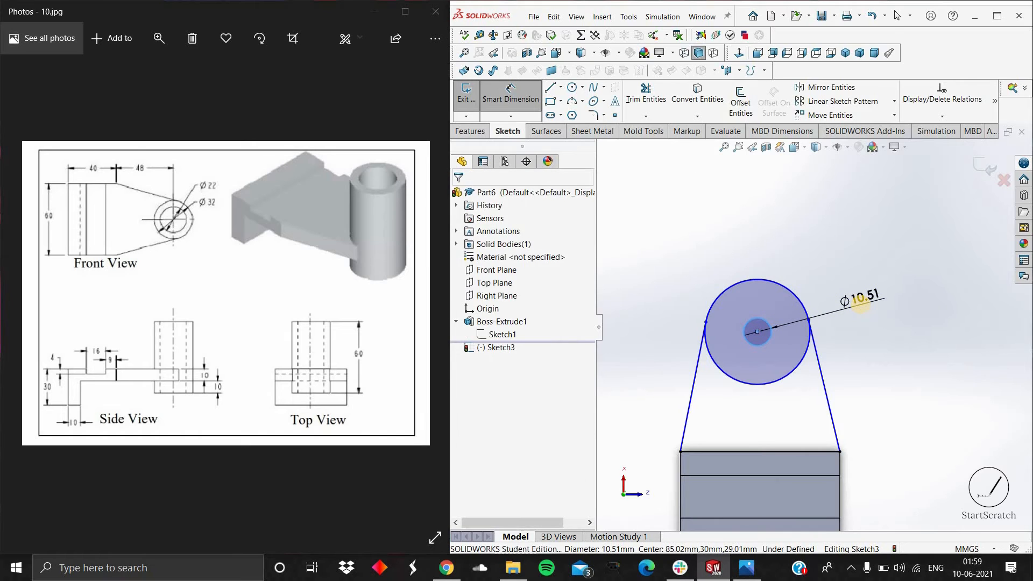
type("22")
key("Return")
Set the outer circle's diameter to 32 mm and dimension its centre 48 mm from the base's upper edge.
left_click(785, 291)
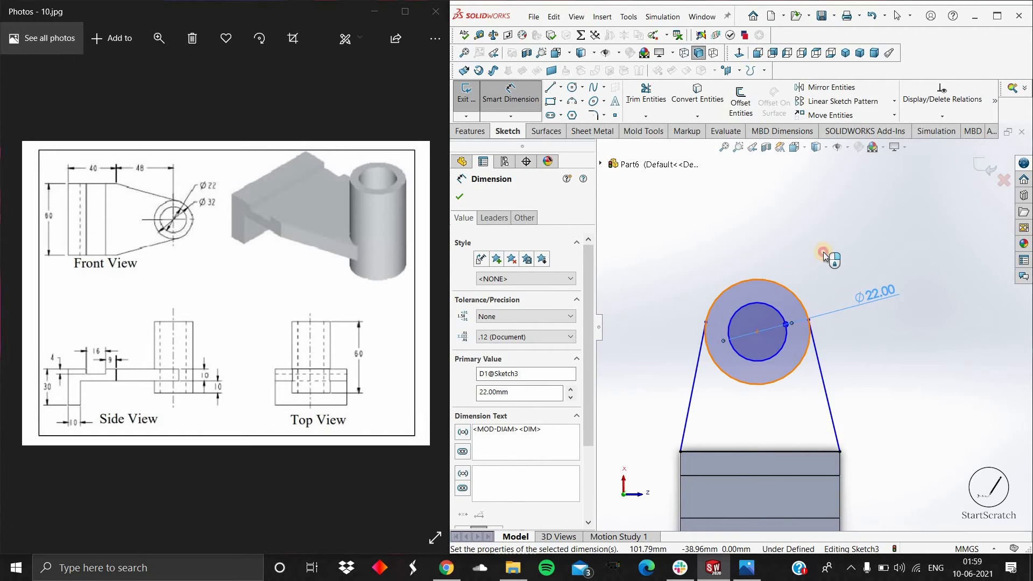
left_click(826, 257)
type("32")
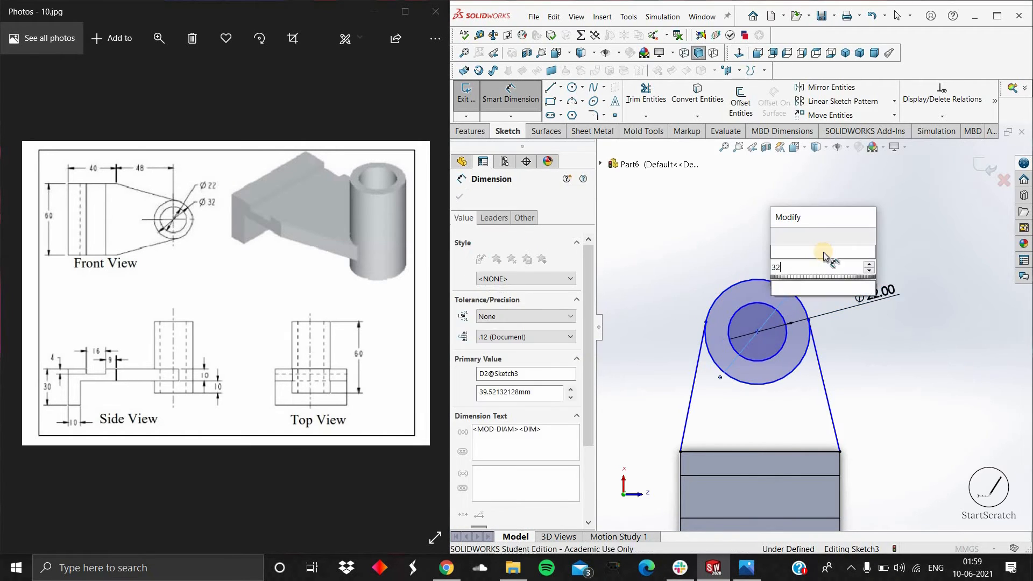
key("Return")
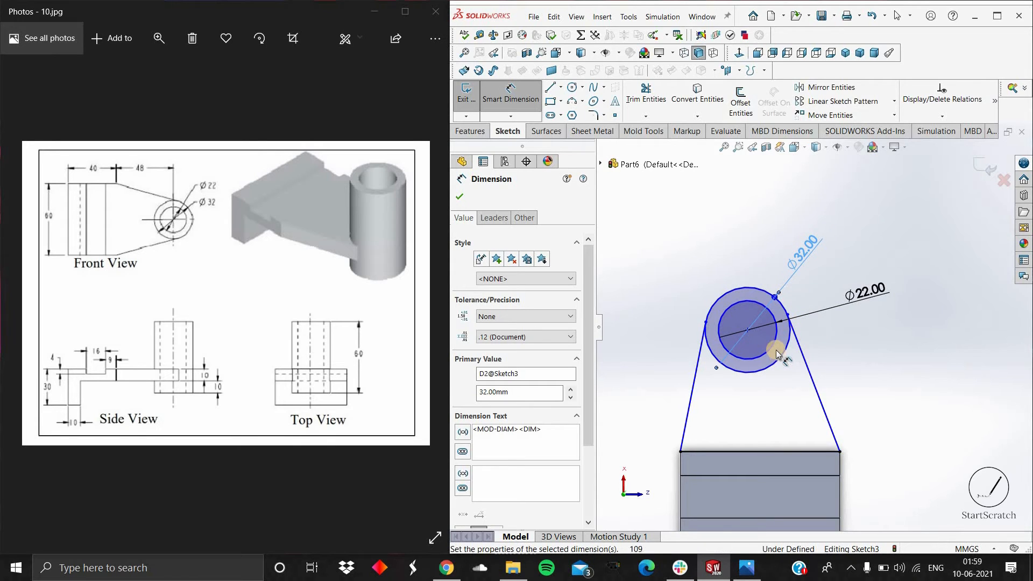
key("Escape")
left_click(747, 328)
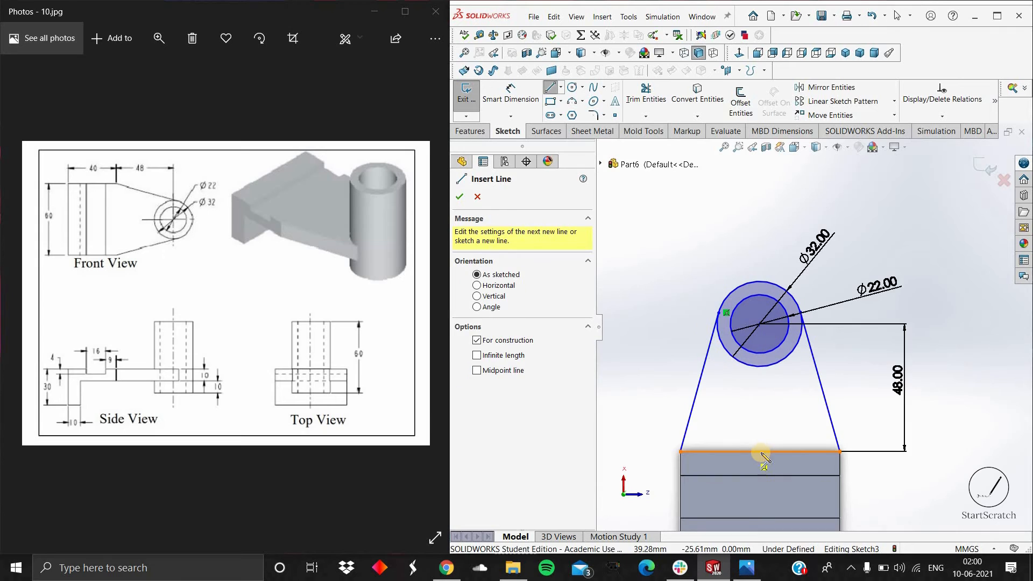
Draw a construction line about 91 mm long from the midpoint of the base's upper edge straight up past the circles.
left_click(760, 452)
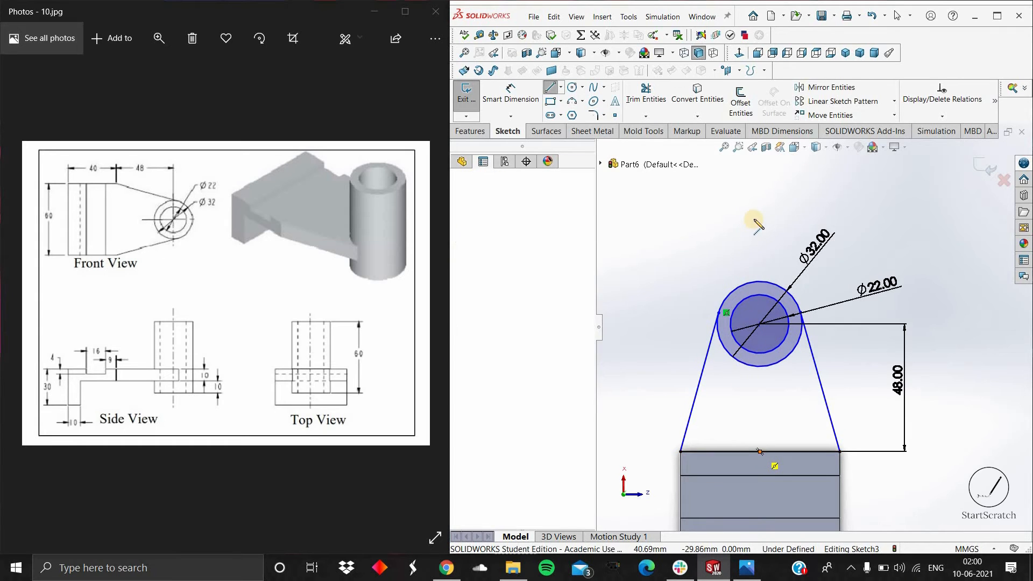
left_click(761, 208)
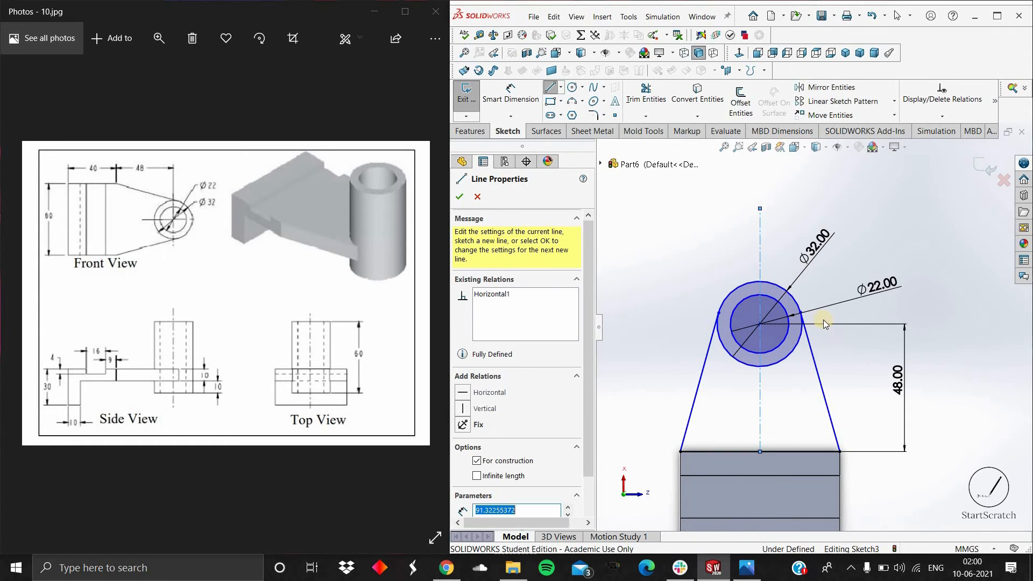
key("Escape")
Make the circles' centre point coincident with the construction line.
scroll(770, 380, "down", 5)
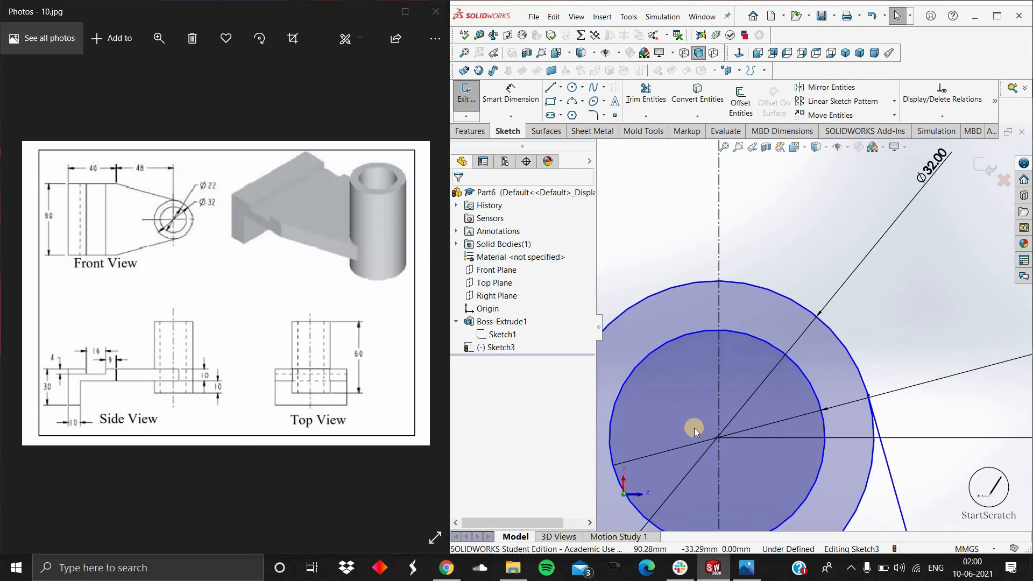
scroll(696, 430, "down", 3)
left_click(708, 374)
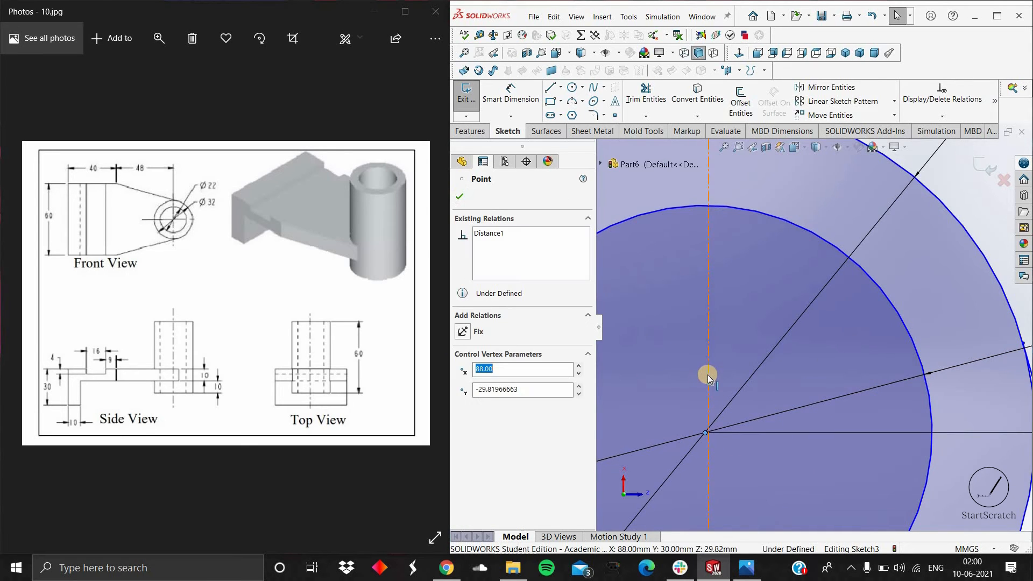
left_click(708, 374, "ctrl")
left_click(467, 404)
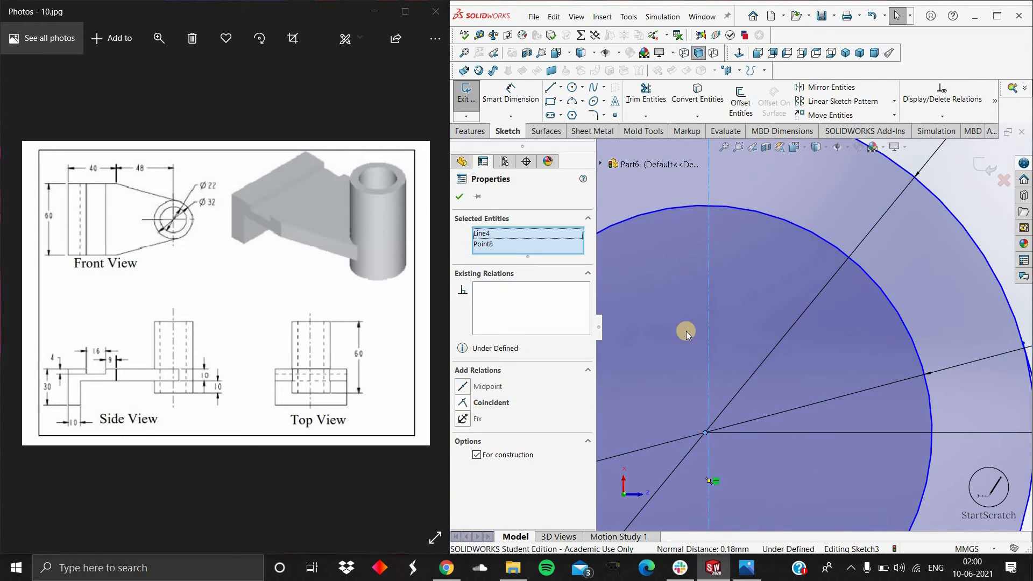
key("Escape")
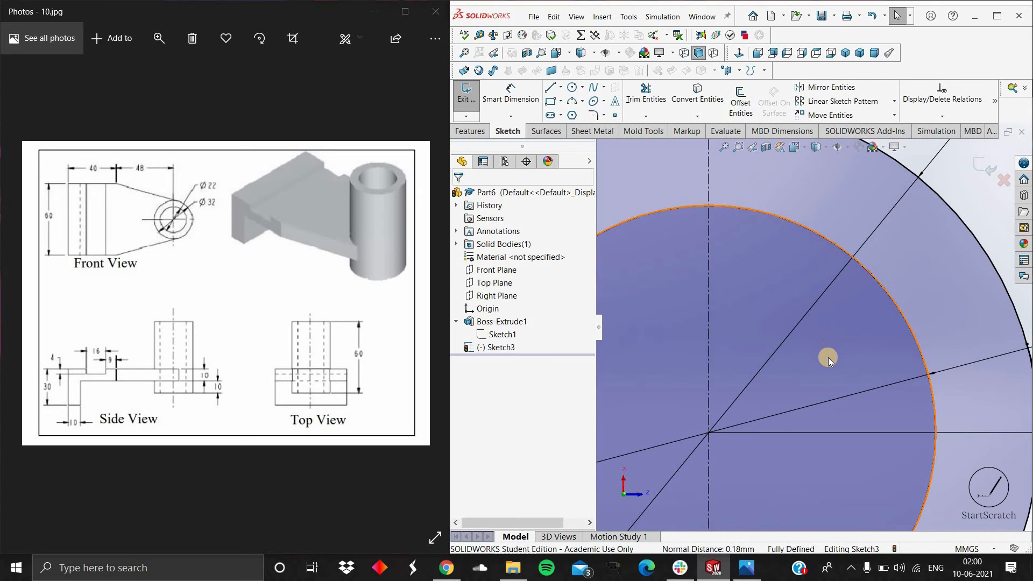
scroll(828, 357, "up", 10)
scroll(837, 345, "down", 3)
scroll(838, 347, "up", 2)
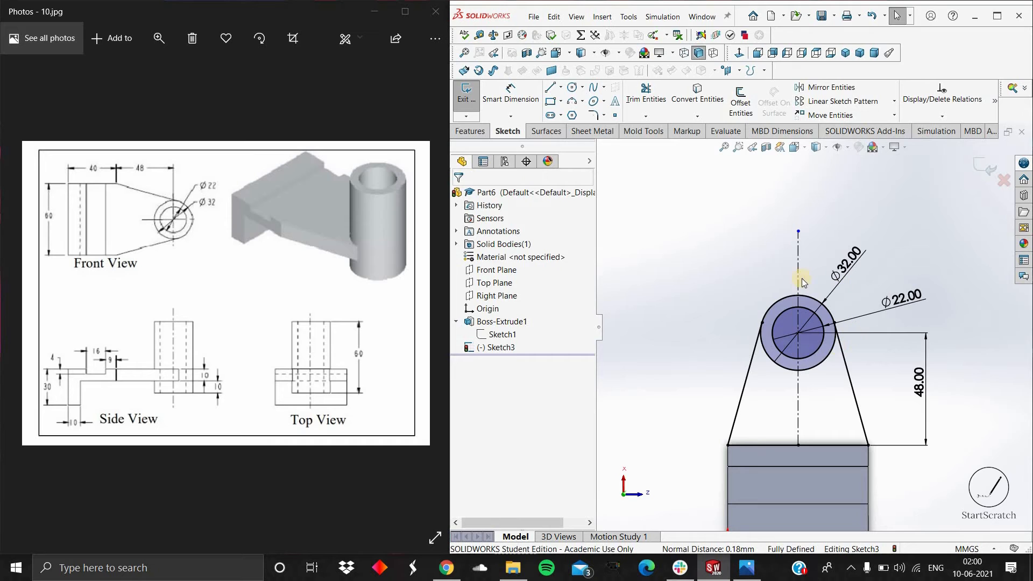
left_click(481, 132)
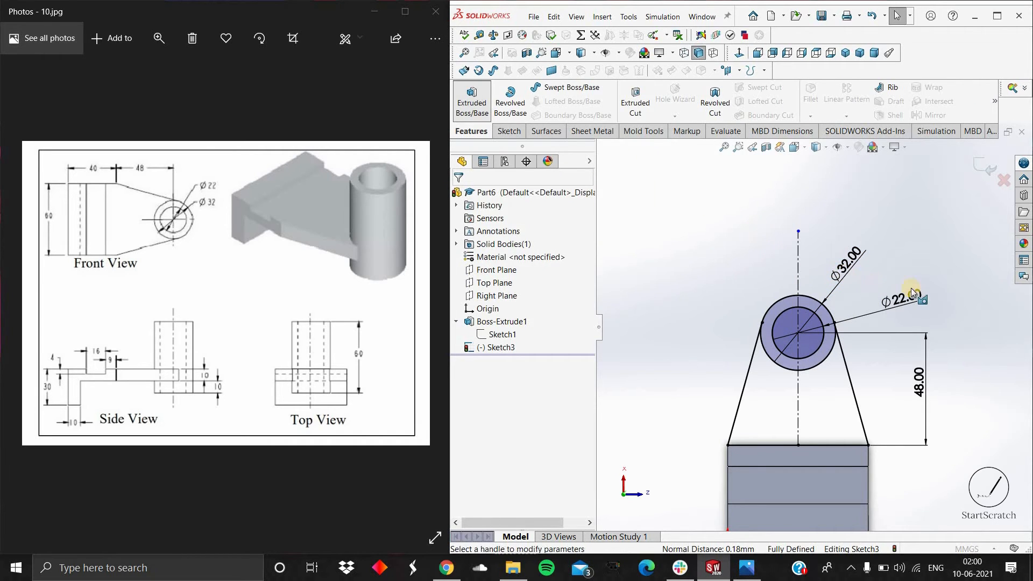
scroll(818, 372, "up", 1)
middle_click_drag(818, 374, 807, 393)
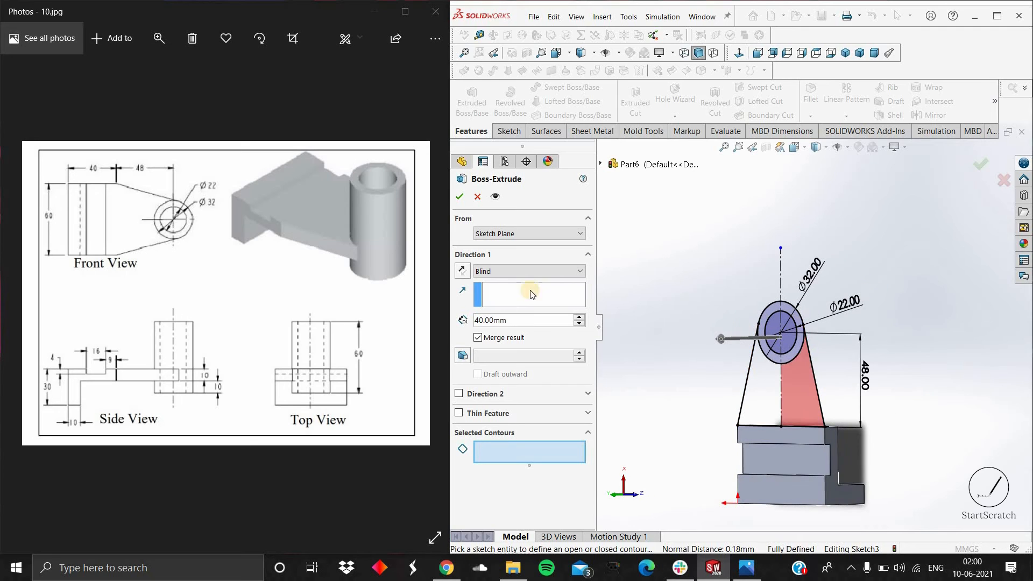
key("Escape")
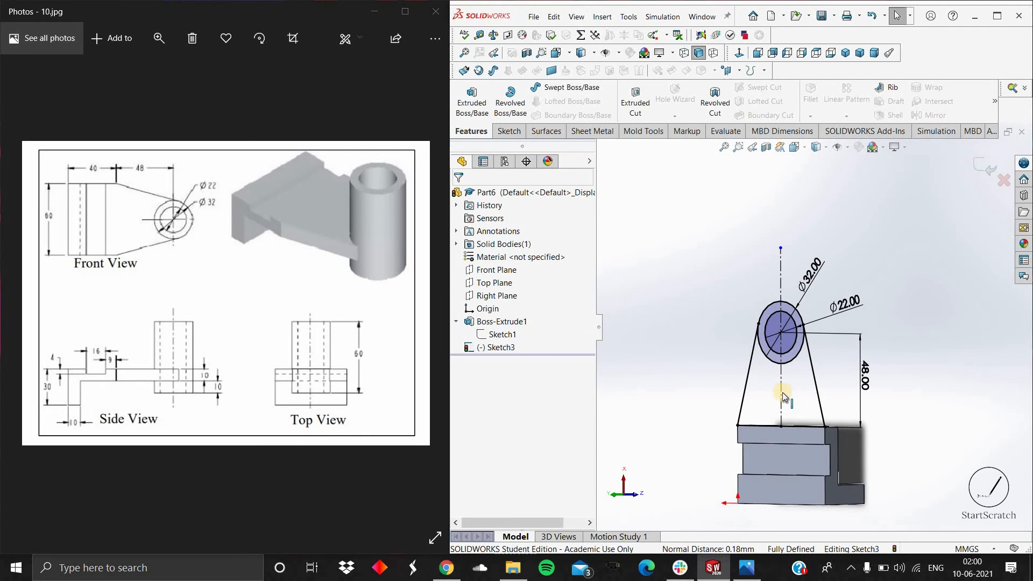
Delete the construction line and extrude the tapered region between the base and the outer circle 10 mm in the reversed direction.
left_click(781, 393)
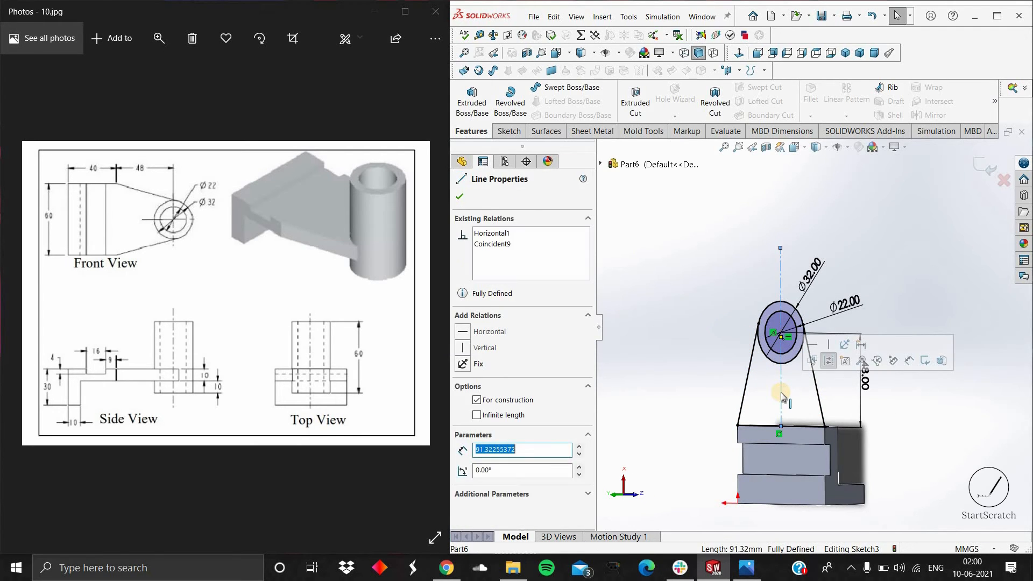
key("Delete")
left_click(472, 102)
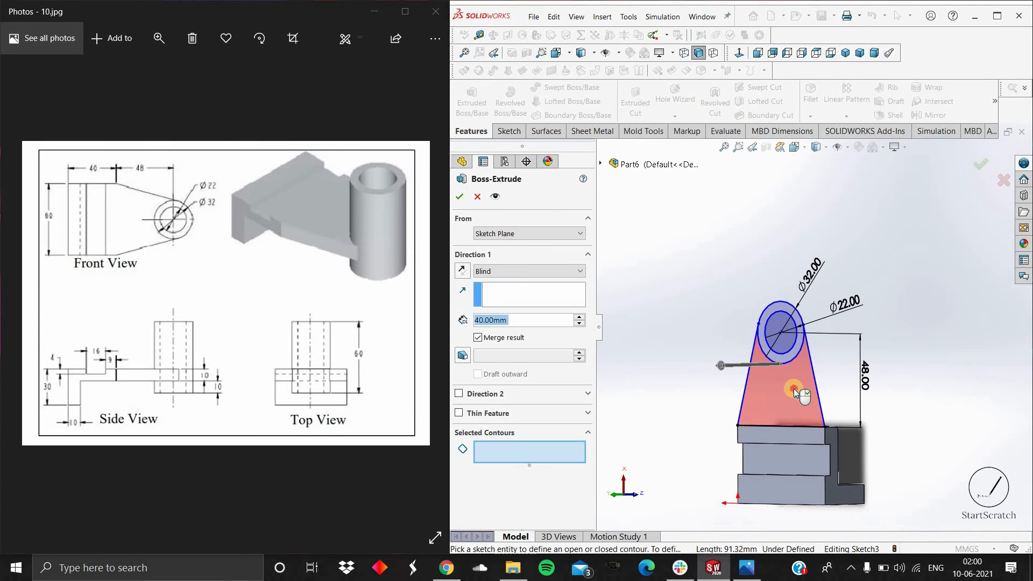
middle_click_drag(827, 402, 468, 274)
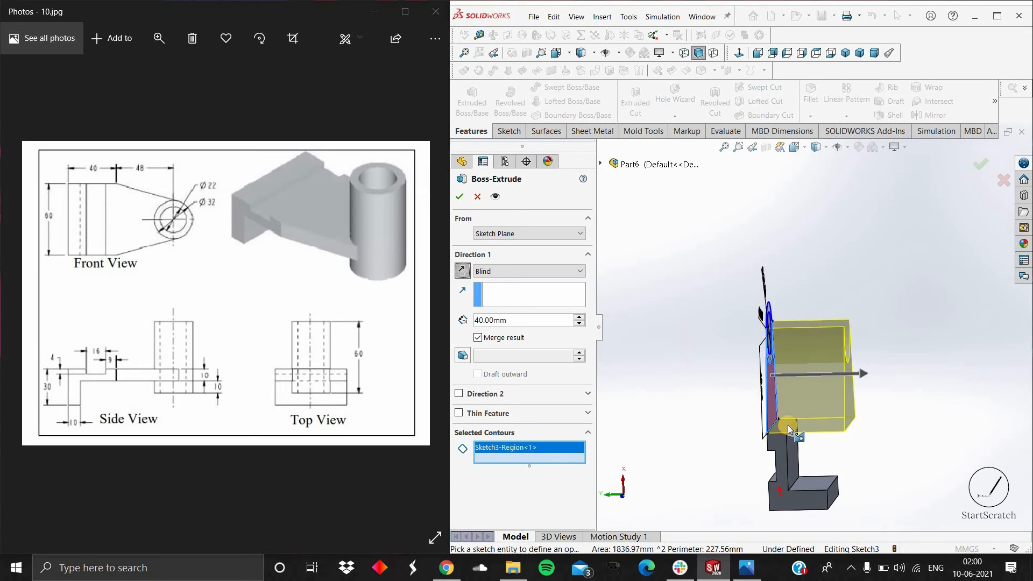
left_click_drag(860, 374, 773, 385)
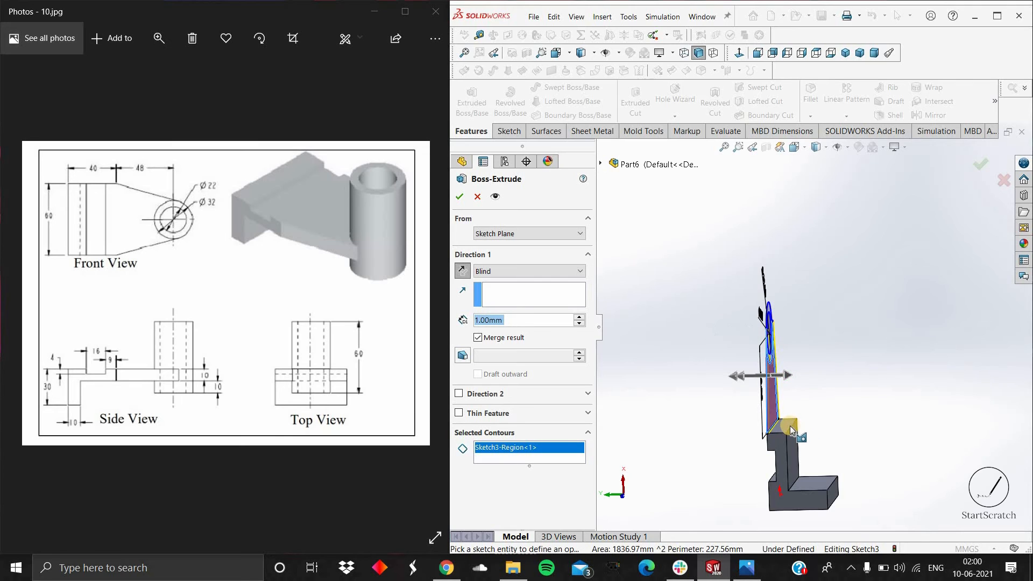
middle_click_drag(794, 426, 824, 414)
scroll(841, 377, "up", 3)
left_click(519, 320)
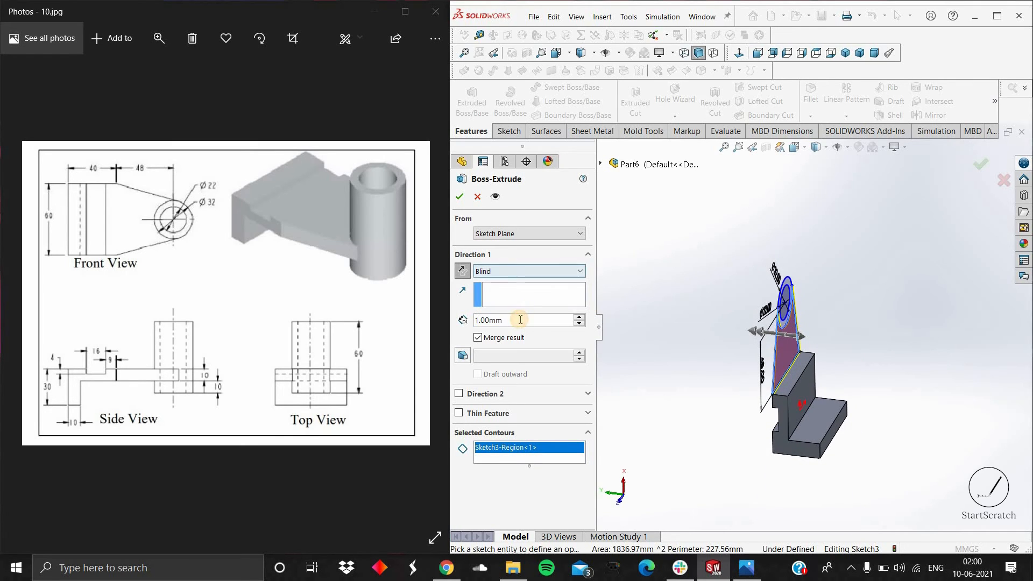
type("10")
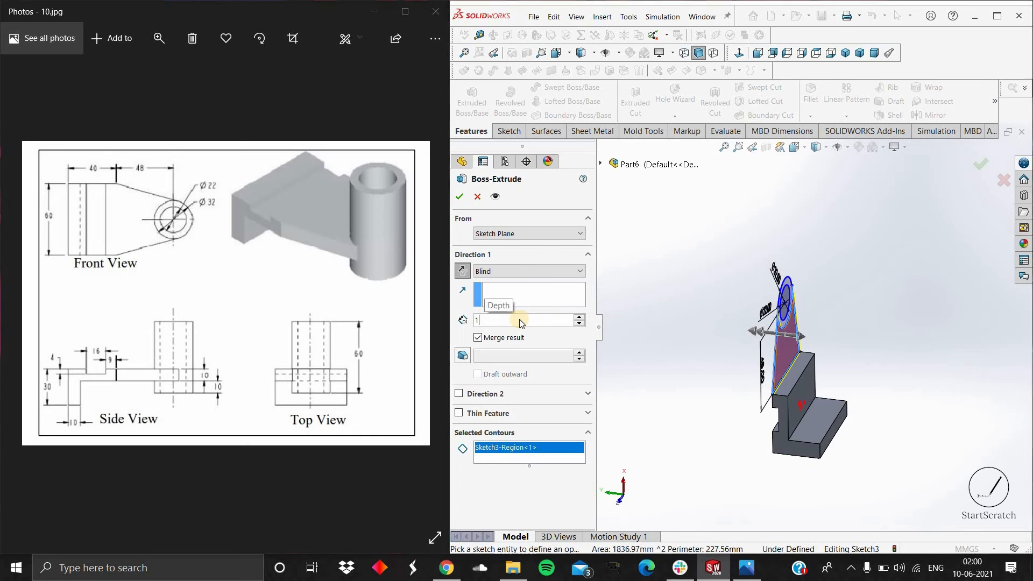
key("Return")
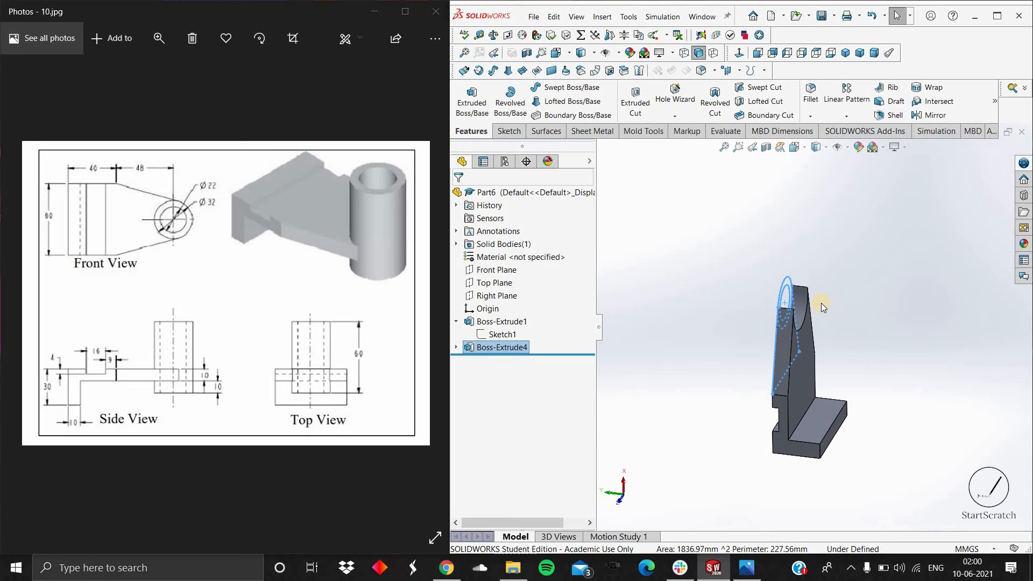
Start an Extruded Boss from the arm's existing sketch, using the ring between the two circles as the contour.
left_click(456, 347)
left_click(498, 360)
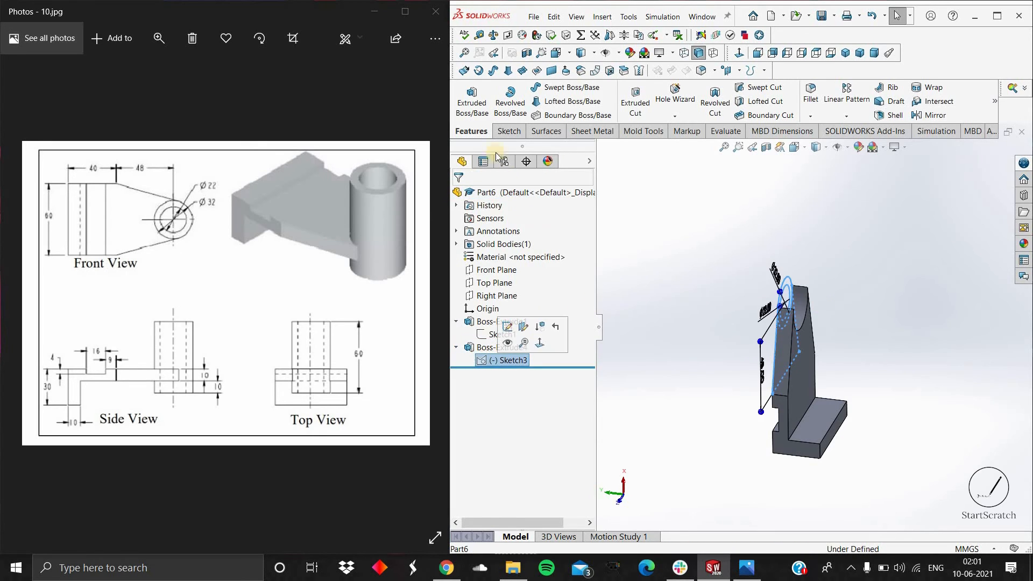
left_click(485, 111)
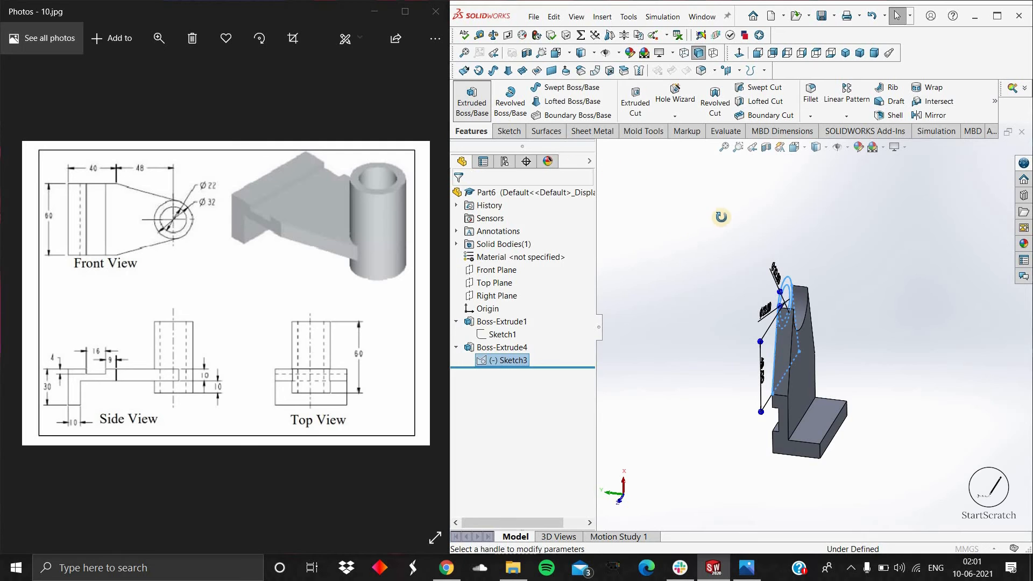
mouse_move(769, 269)
middle_mouse_down()
mouse_move(764, 388)
mouse_move(775, 377)
mouse_move(846, 373)
middle_mouse_up()
scroll(808, 290, "down", 5)
left_click(739, 386)
scroll(829, 380, "up", 2)
scroll(846, 372, "up", 3)
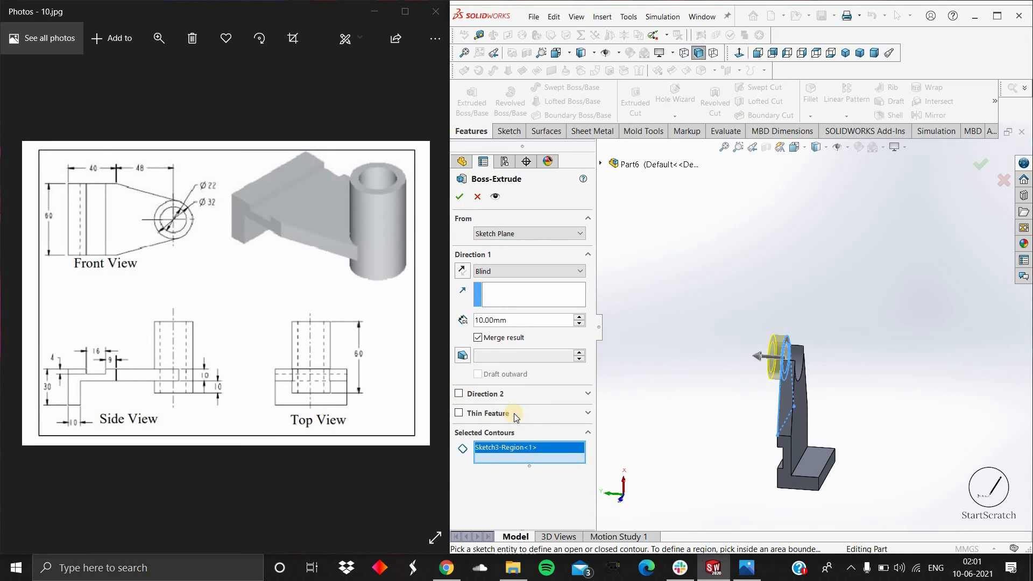
Extrude the ring 40 mm in Direction 1 and 20 mm in Direction 2 to form the hollow cylinder.
left_click(458, 393)
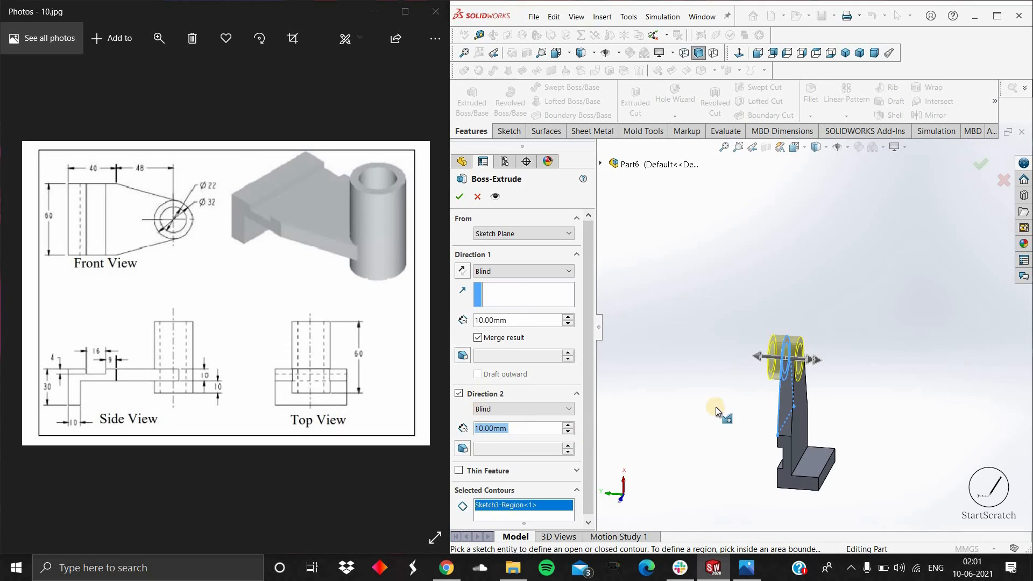
type("20")
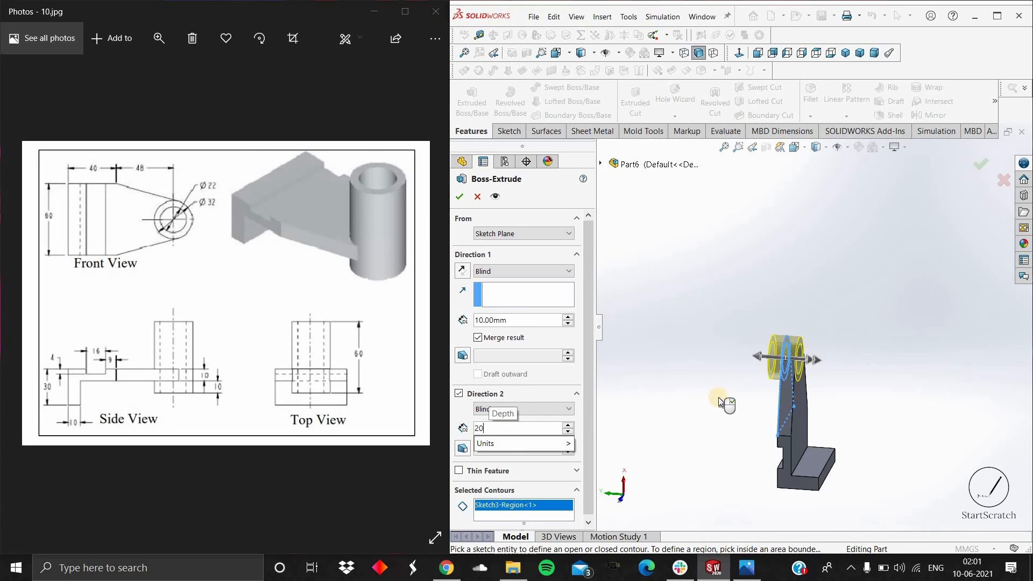
key("Return")
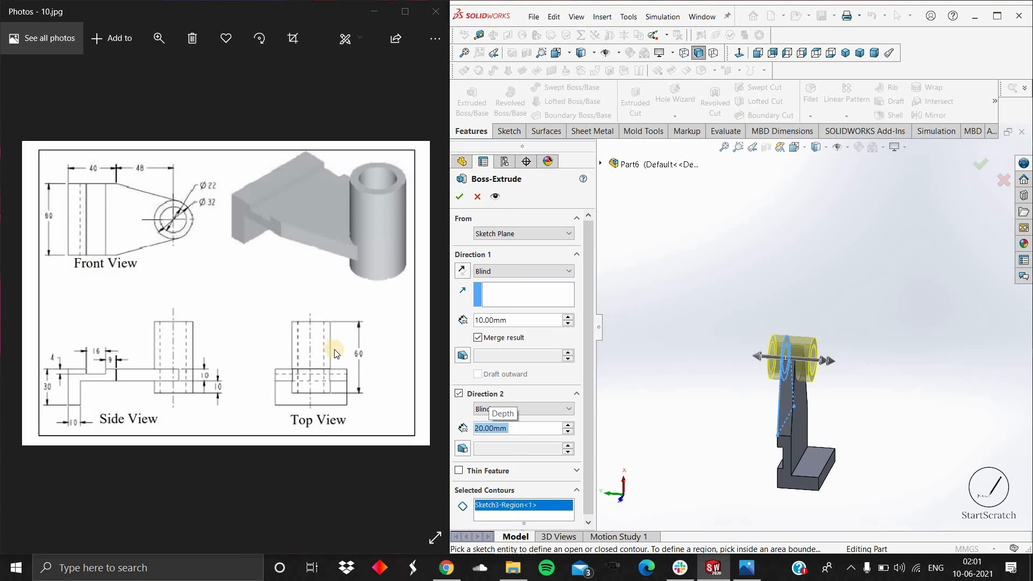
double_click(522, 320)
type("40")
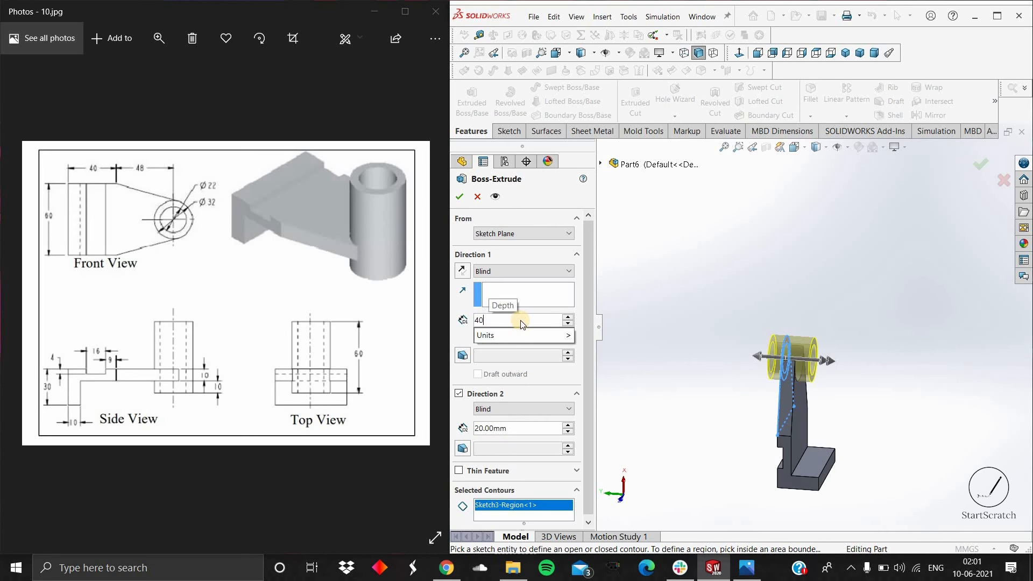
key("Return")
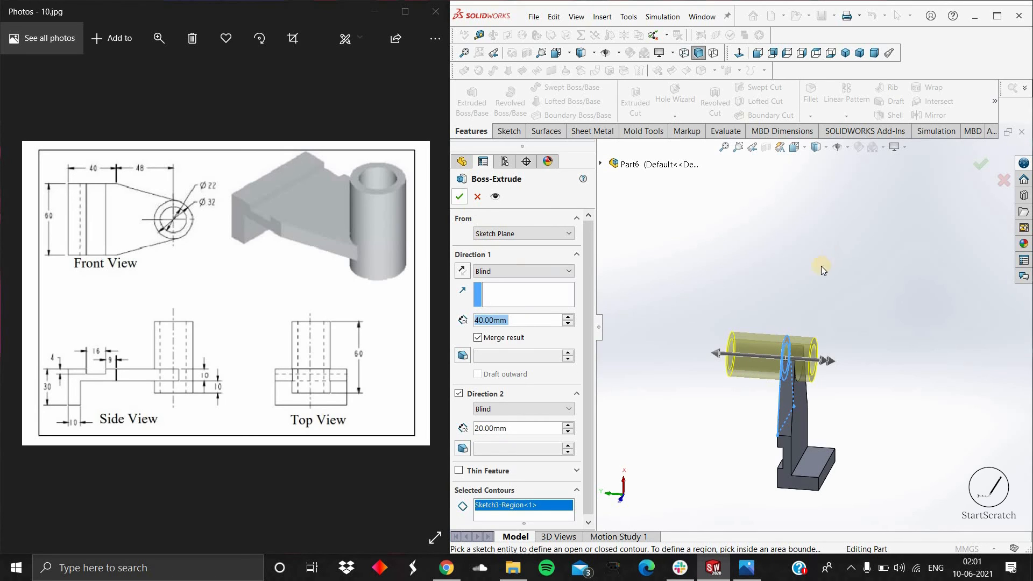
scroll(788, 326, "up", 2)
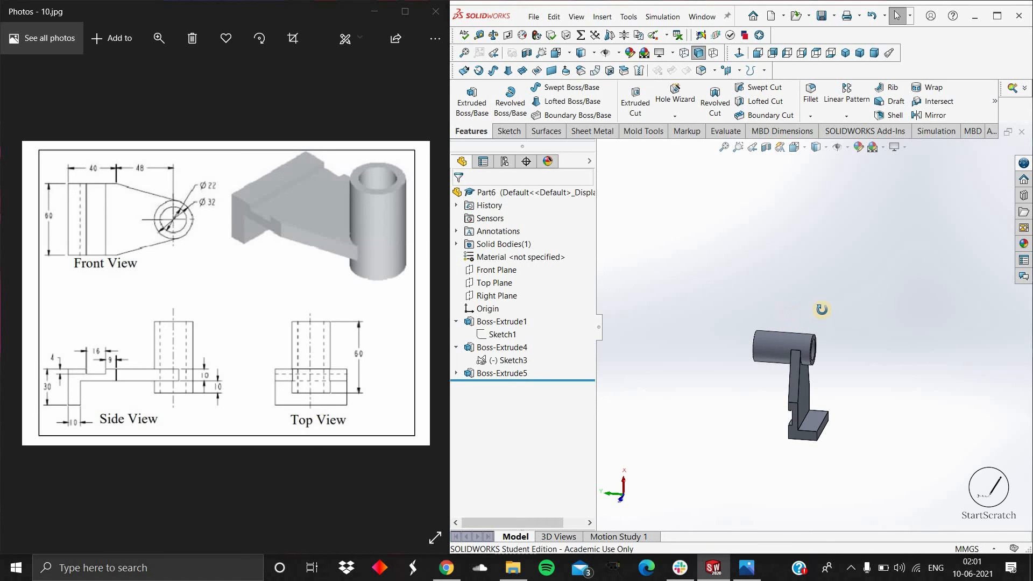
middle_click_drag(874, 311, 937, 337)
scroll(817, 345, "down", 5)
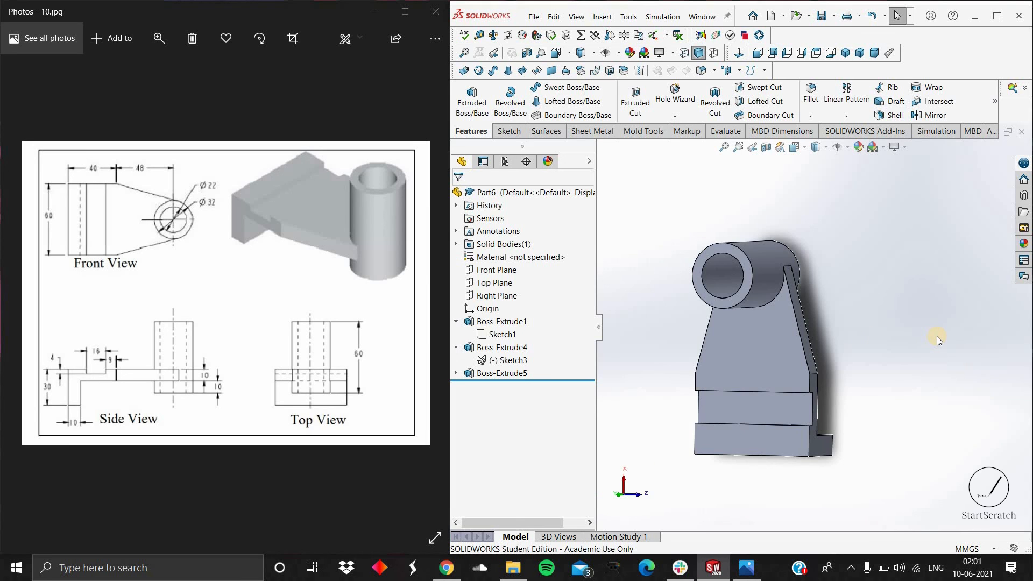